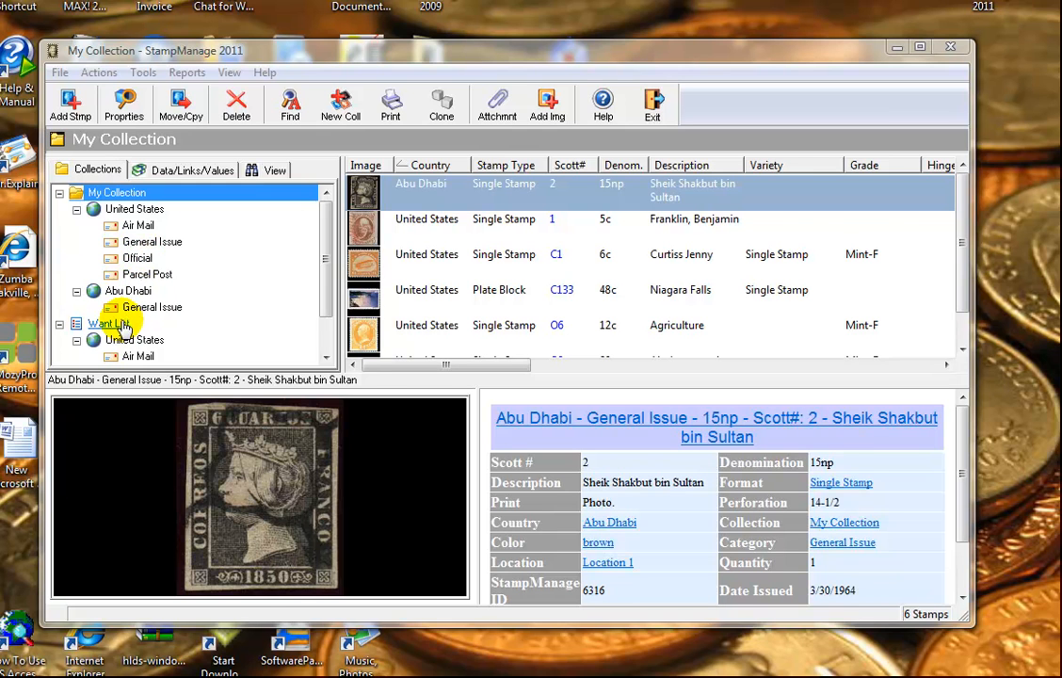
# Step: Look at the Want List, then open Deleted Stamps to find the 6c Curtiss Jenny C1
pyautogui.click(110, 324)
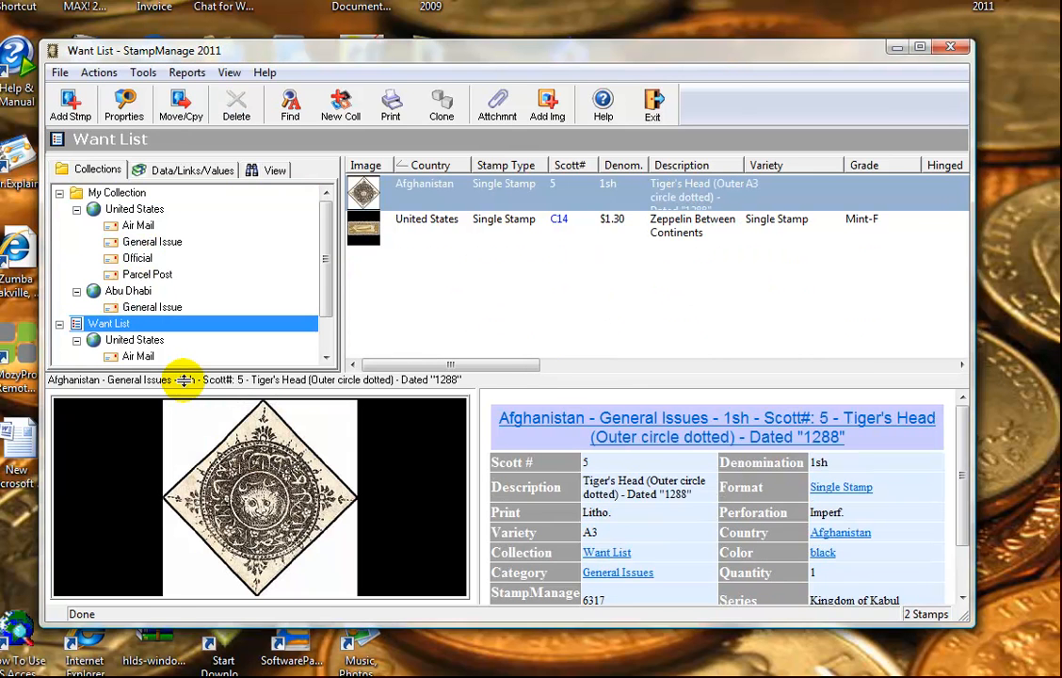
pyautogui.moveTo(184, 380); pyautogui.dragTo(185, 392)
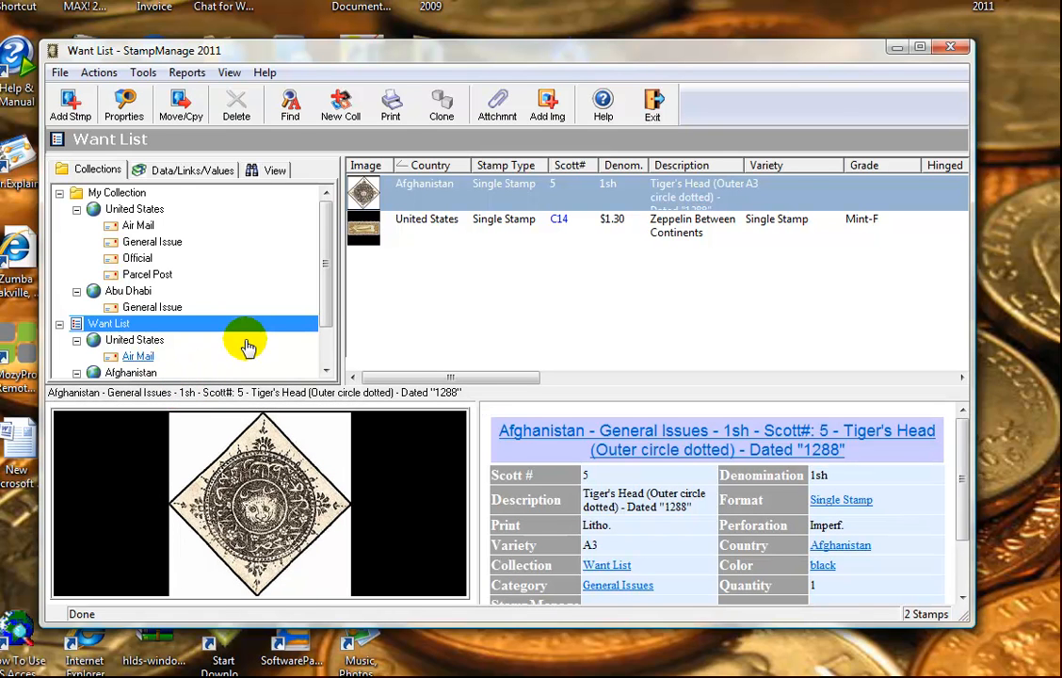
pyautogui.moveTo(324, 293); pyautogui.dragTo(325, 330)
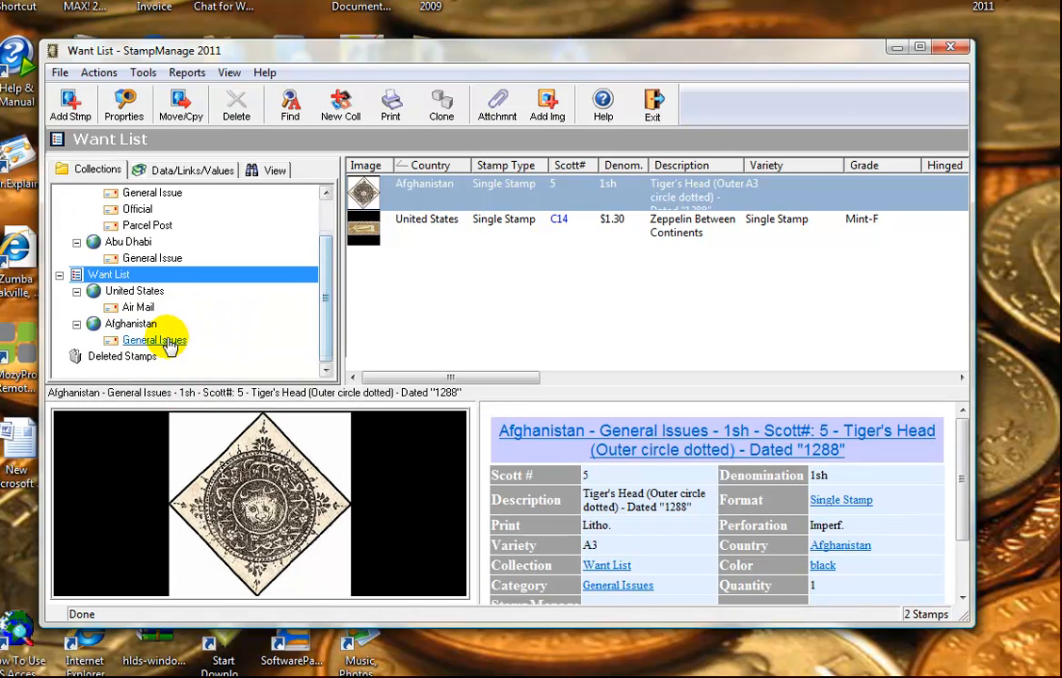
pyautogui.click(115, 358)
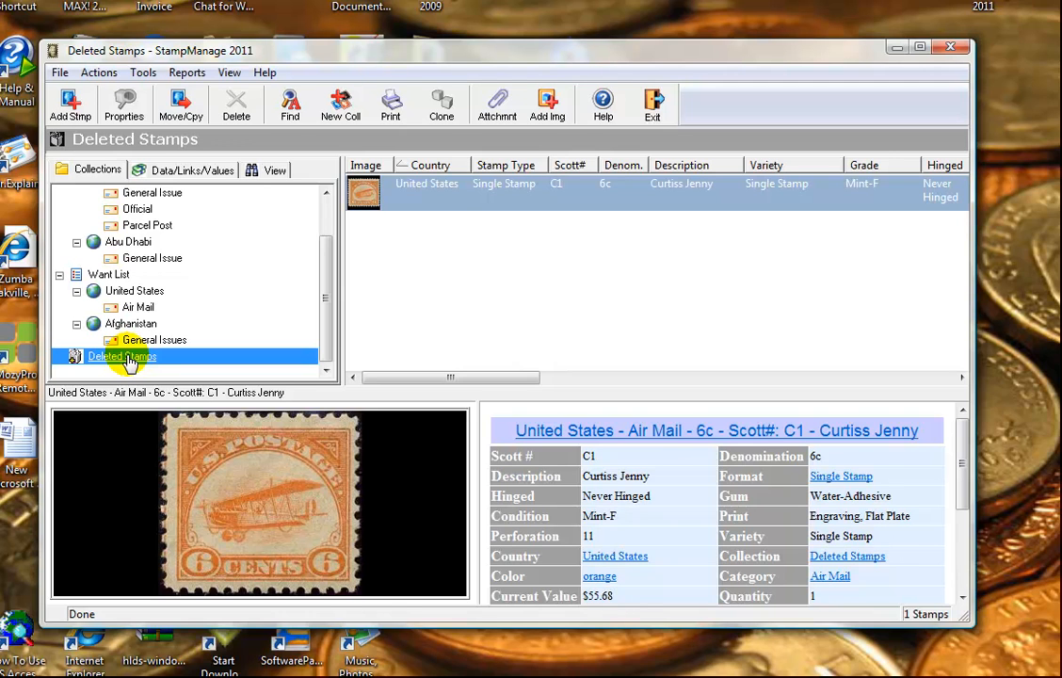
# Step: Dismiss the Actions menu without emptying Deleted Stamps, and return to My Collection's six stamps
pyautogui.click(98, 72)
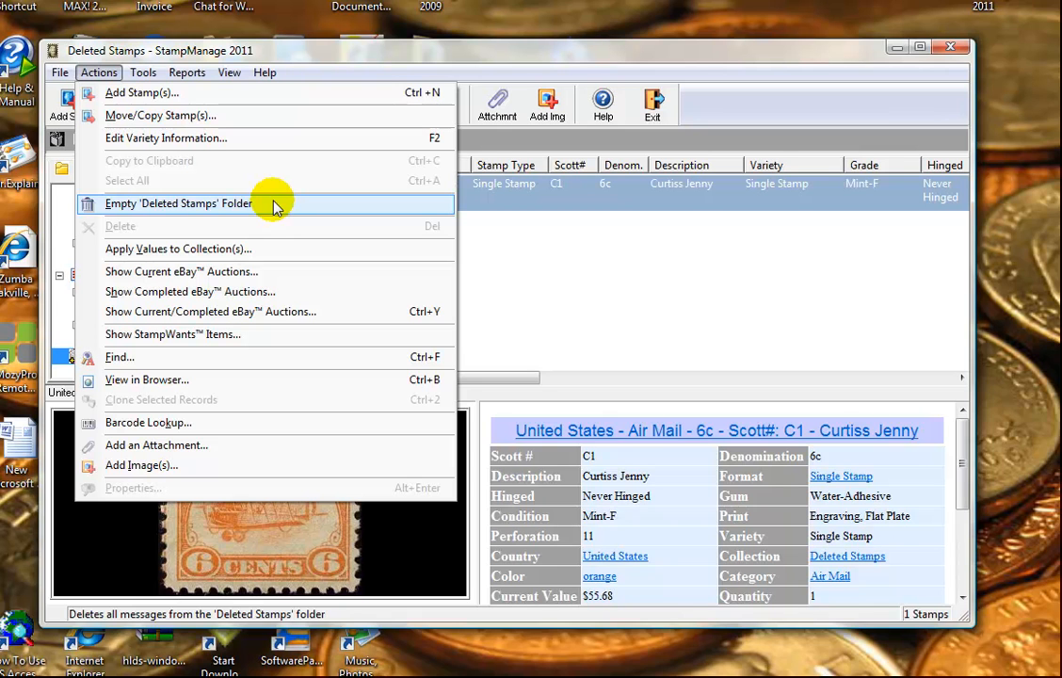
pyautogui.click(304, 40)
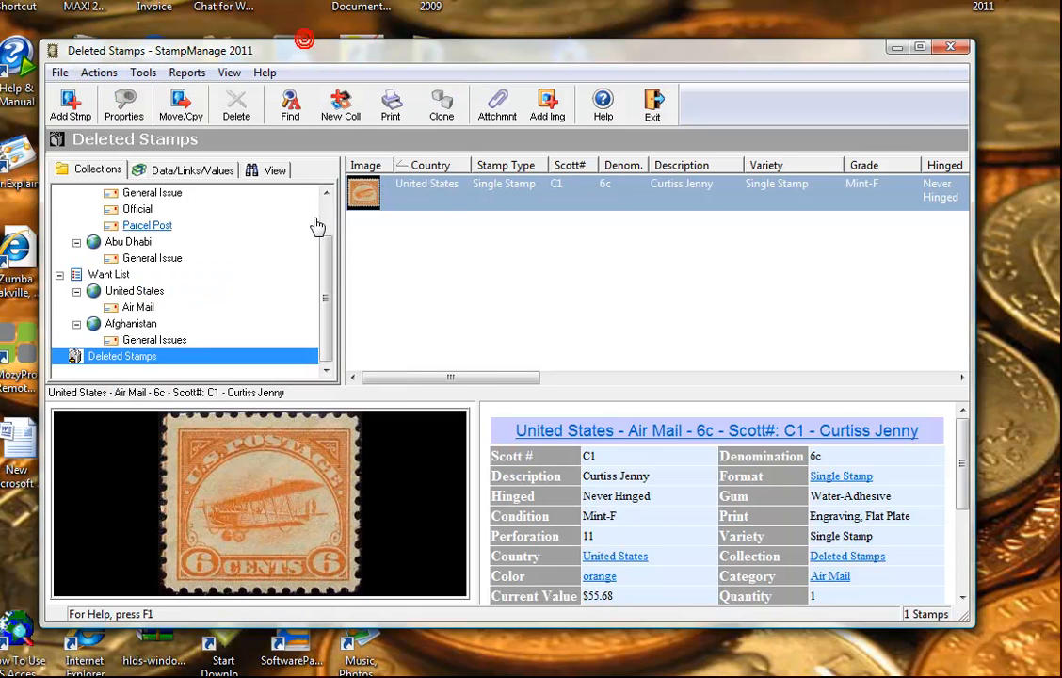
pyautogui.scroll(1, 303, 275)
pyautogui.click(98, 192)
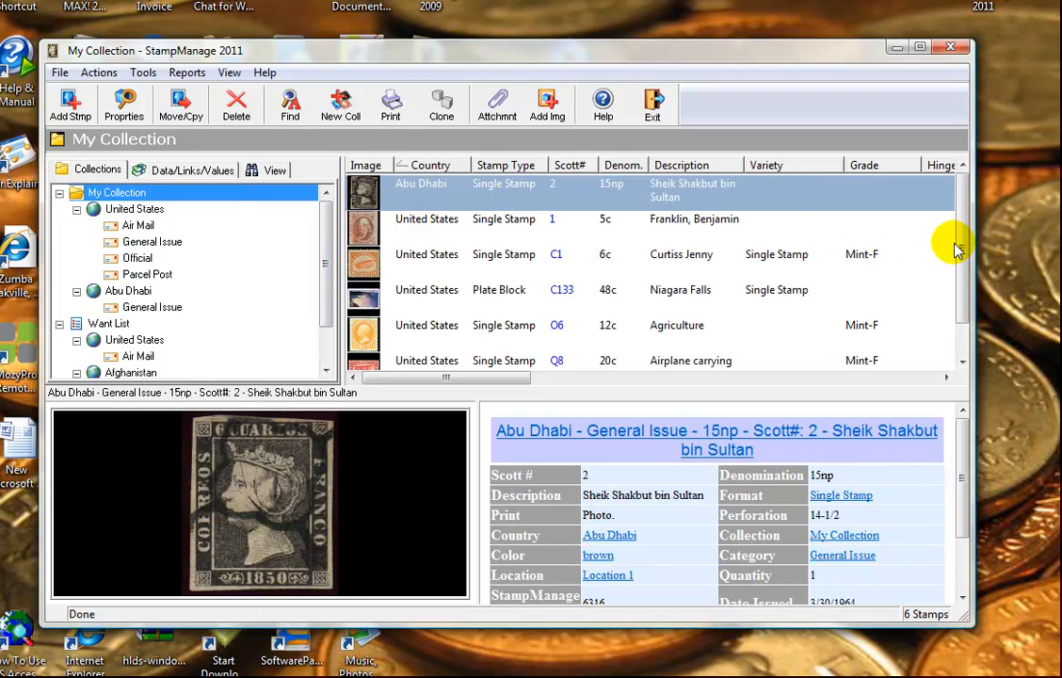
pyautogui.moveTo(960, 214)
pyautogui.mouseDown()
pyautogui.moveTo(956, 275)
pyautogui.moveTo(960, 209)
pyautogui.mouseUp()
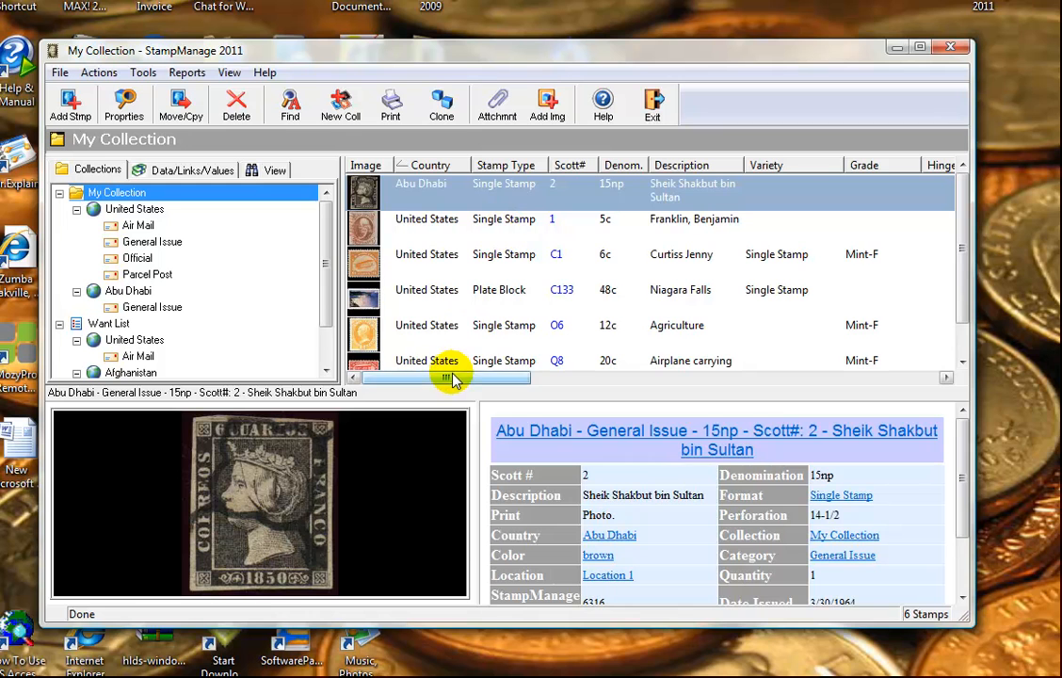
pyautogui.moveTo(452, 378)
pyautogui.mouseDown()
pyautogui.moveTo(878, 386)
pyautogui.moveTo(685, 398)
pyautogui.moveTo(444, 390)
pyautogui.mouseUp()
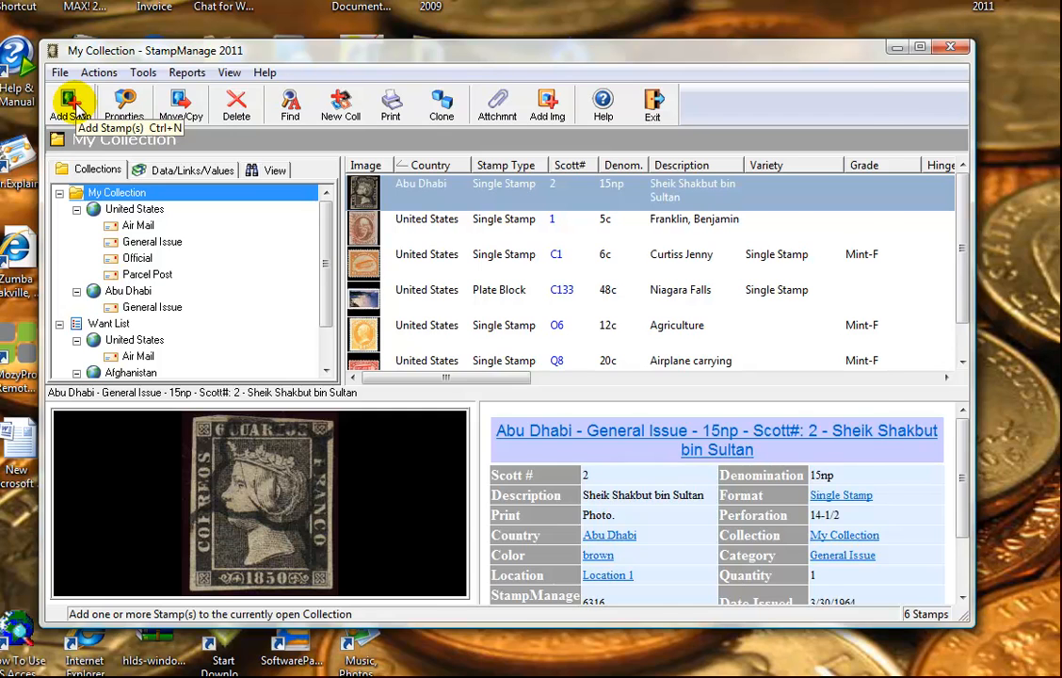
# Step: Start adding a stamp and browse the catalogue to United States > Air Mail, led by C1
pyautogui.click(69, 101)
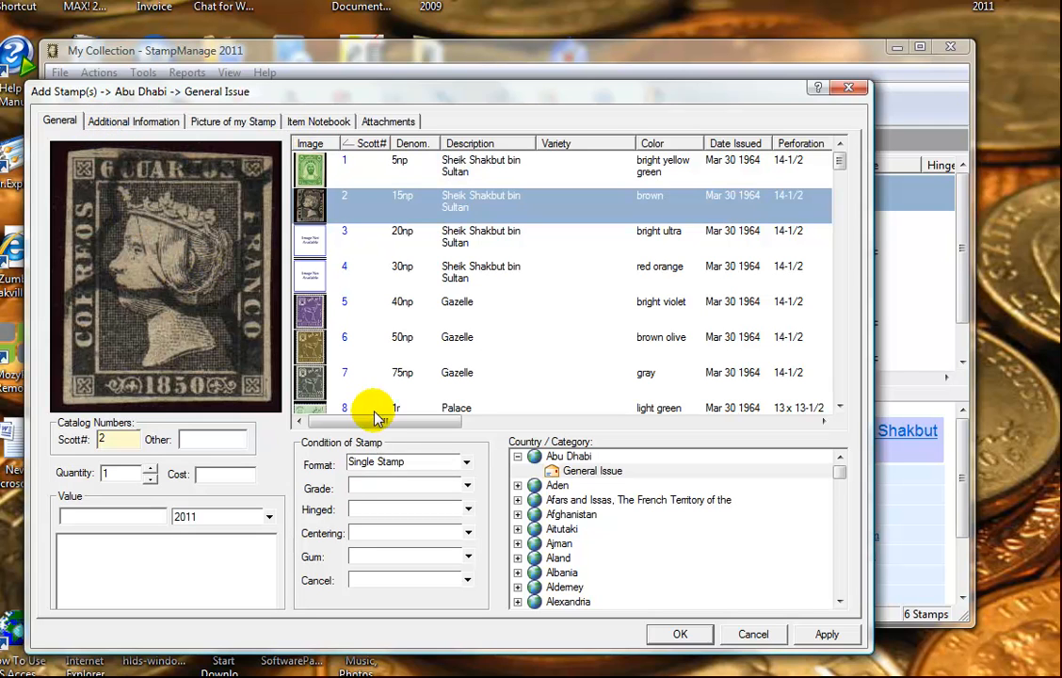
pyautogui.click(839, 478)
pyautogui.moveTo(839, 479); pyautogui.dragTo(845, 589)
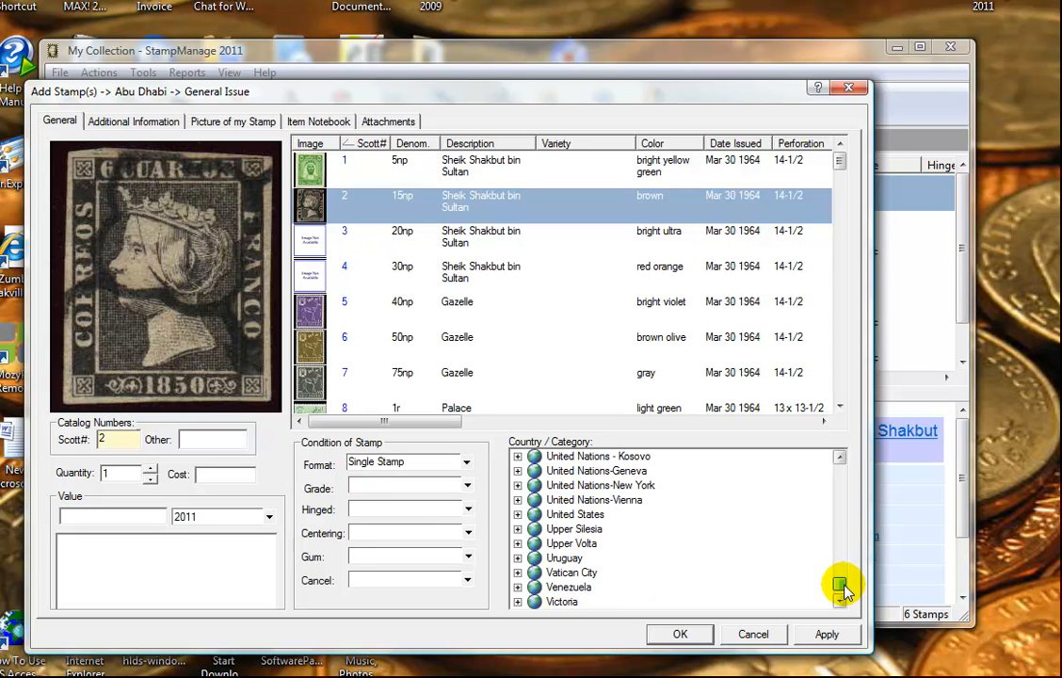
pyautogui.click(840, 457)
pyautogui.click(840, 458)
pyautogui.click(840, 458)
pyautogui.click(840, 458)
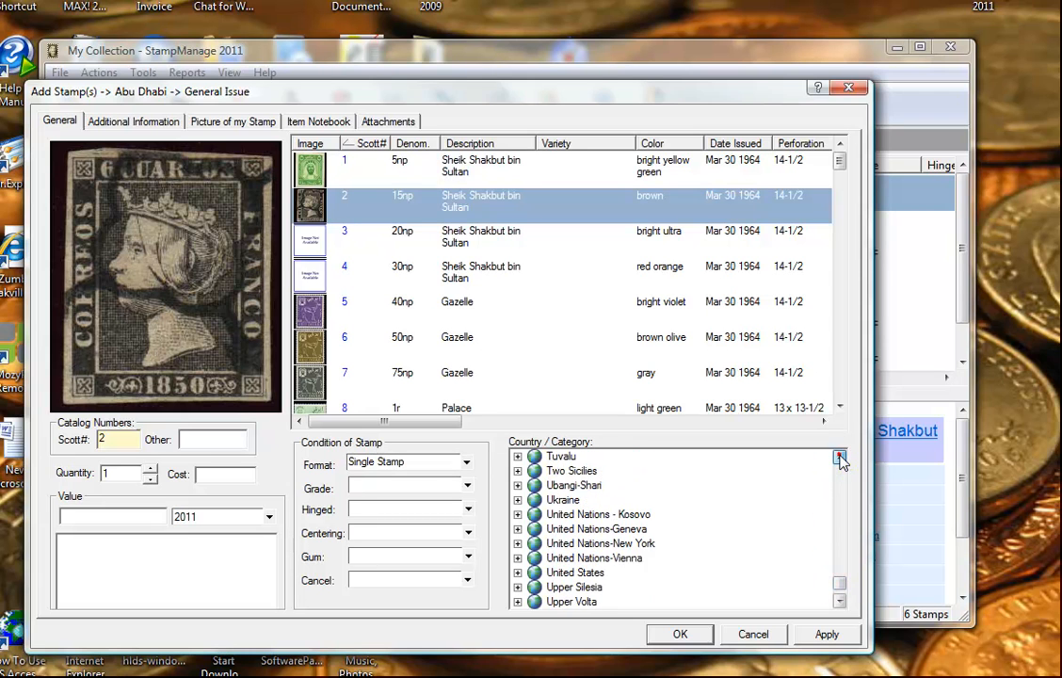
pyautogui.click(840, 458)
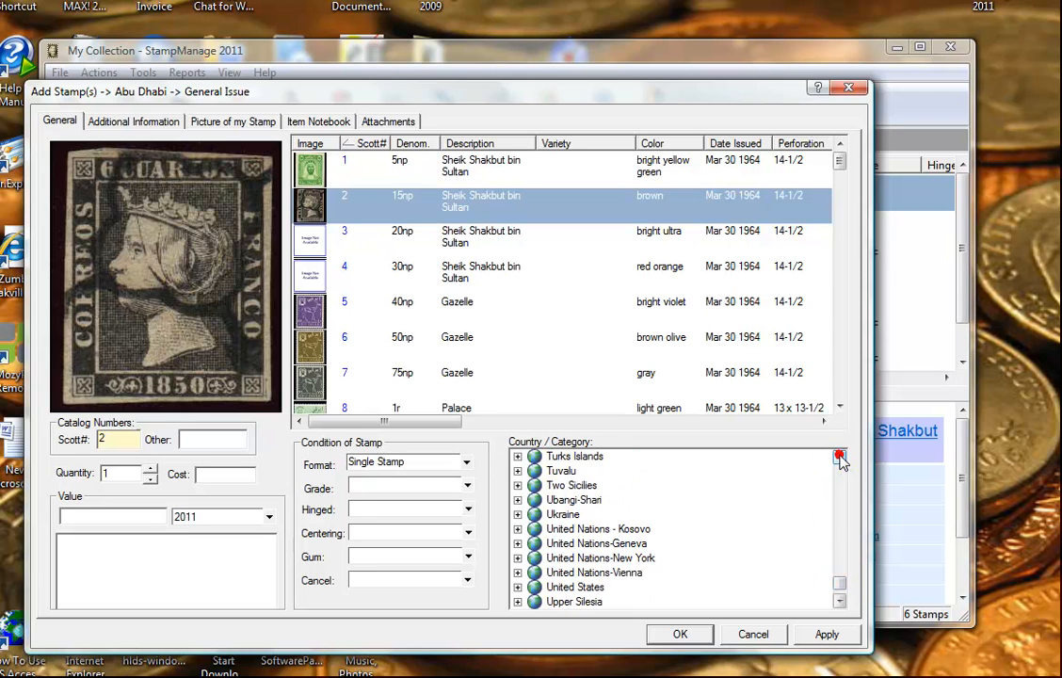
pyautogui.click(517, 587)
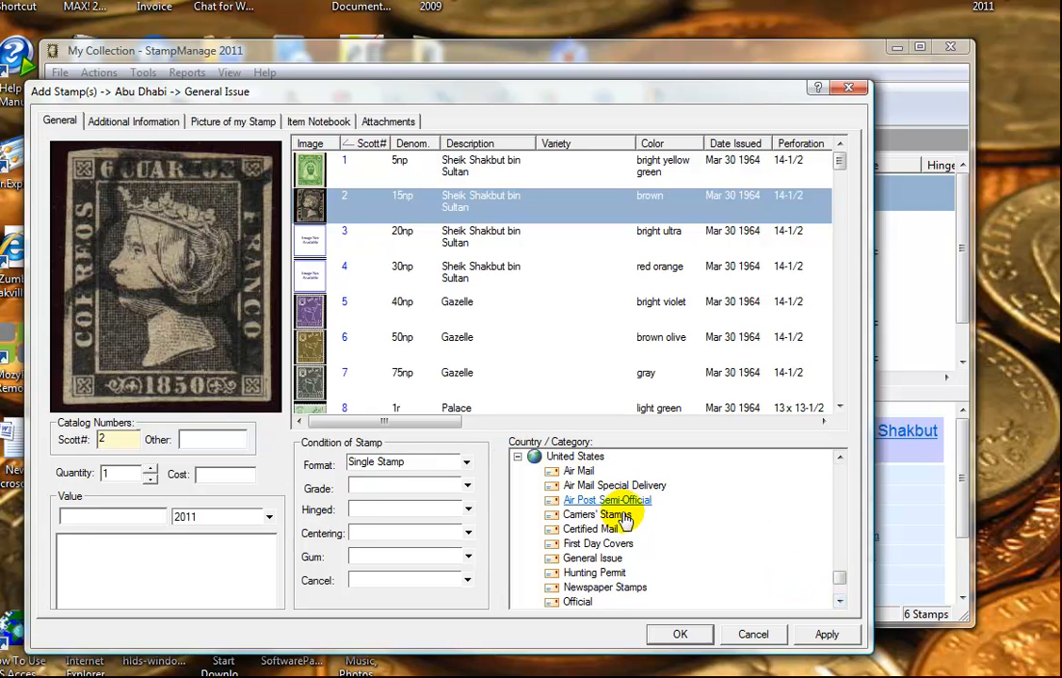
pyautogui.click(585, 472)
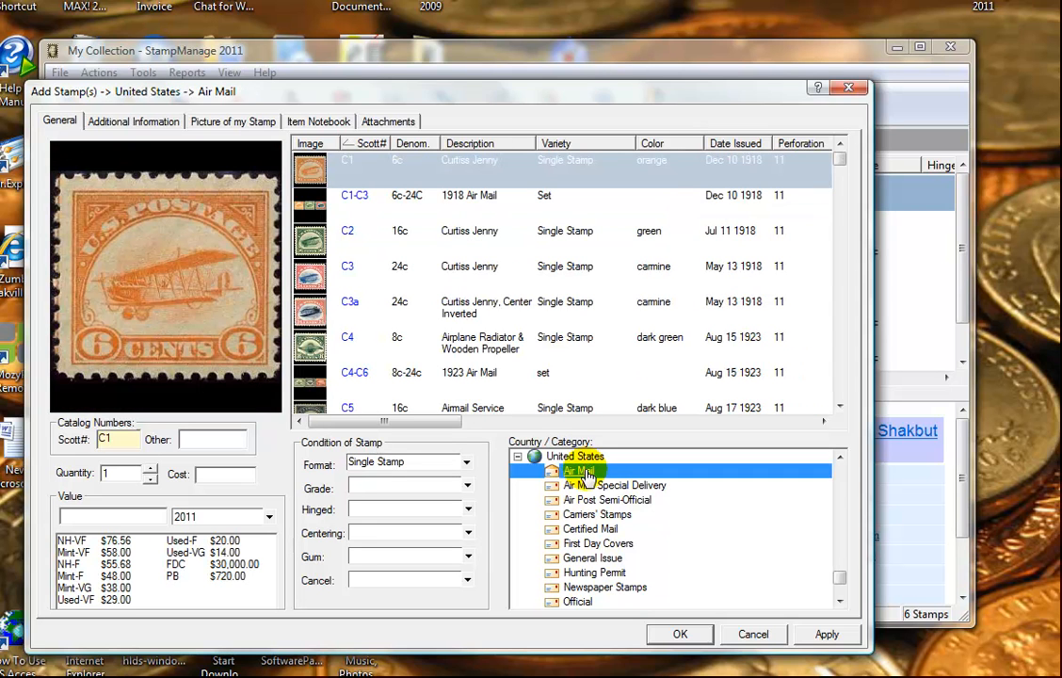
# Step: Examine the 1918 C1–C3 Air Mail set, sorting by Date Issued and viewing the inverted Jenny C3a
pyautogui.click(386, 208)
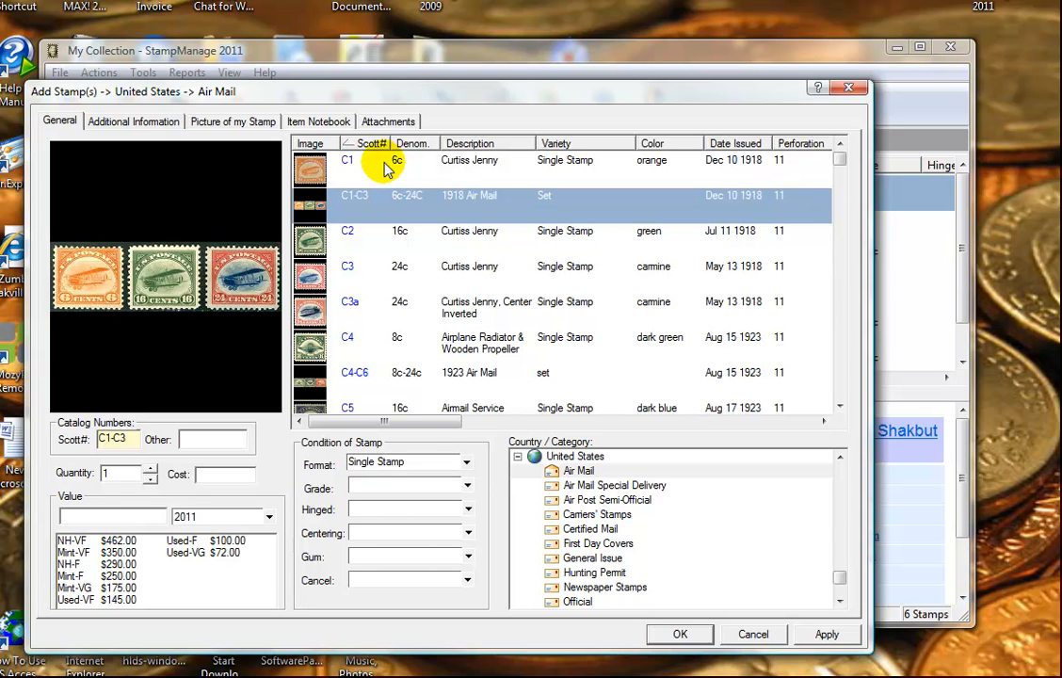
pyautogui.click(410, 249)
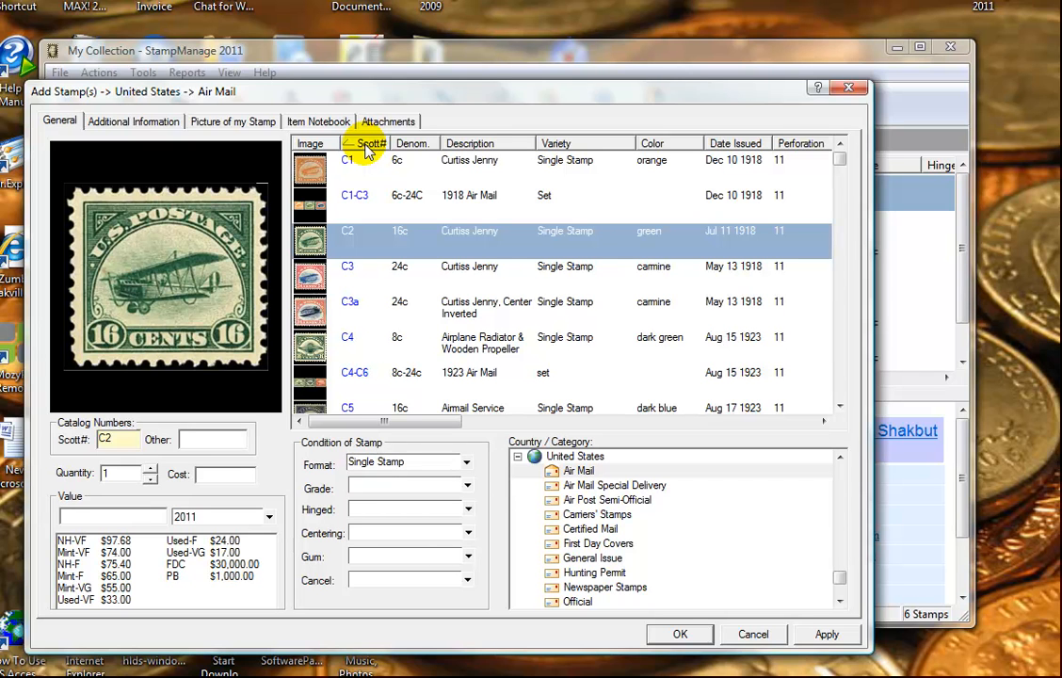
pyautogui.click(748, 144)
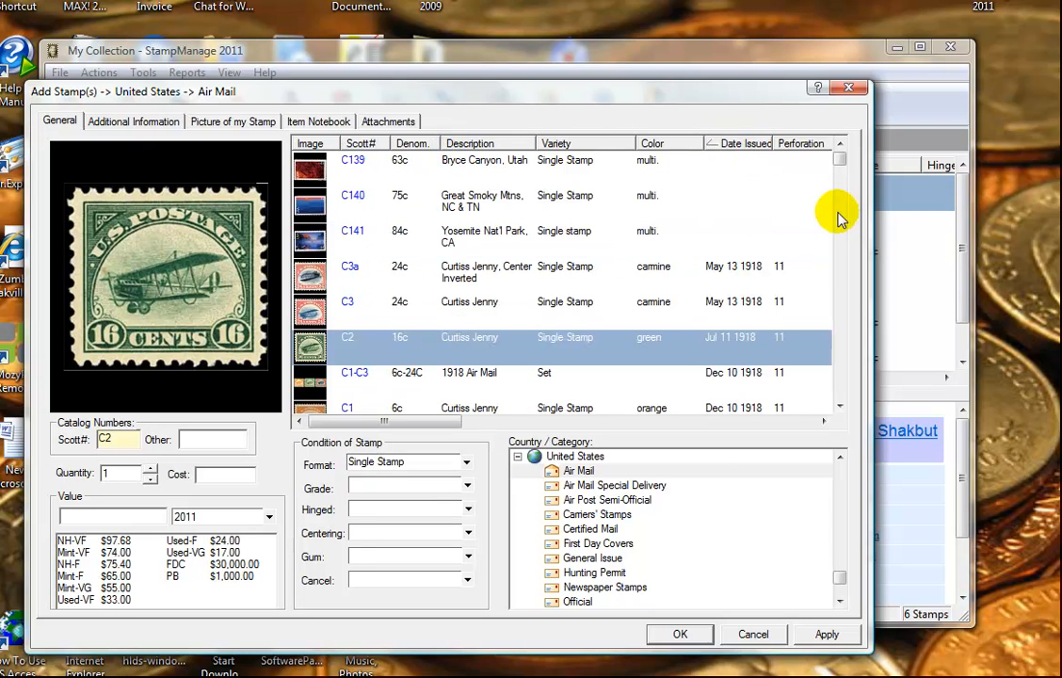
pyautogui.click(645, 271)
pyautogui.scroll(-7, 628, 275)
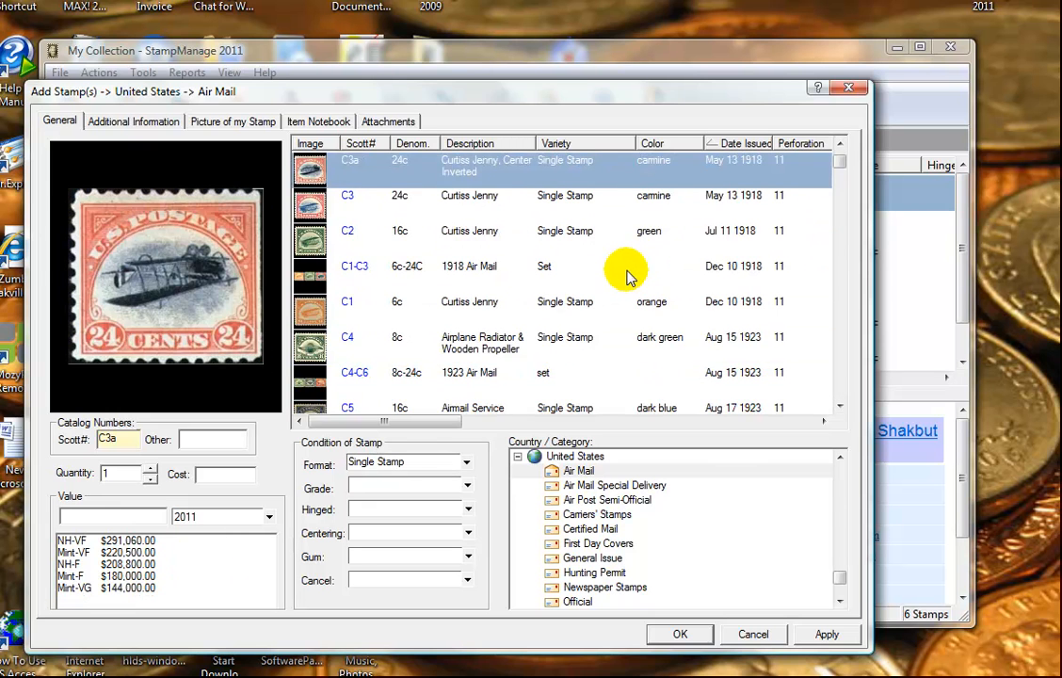
pyautogui.scroll(-8, 628, 275)
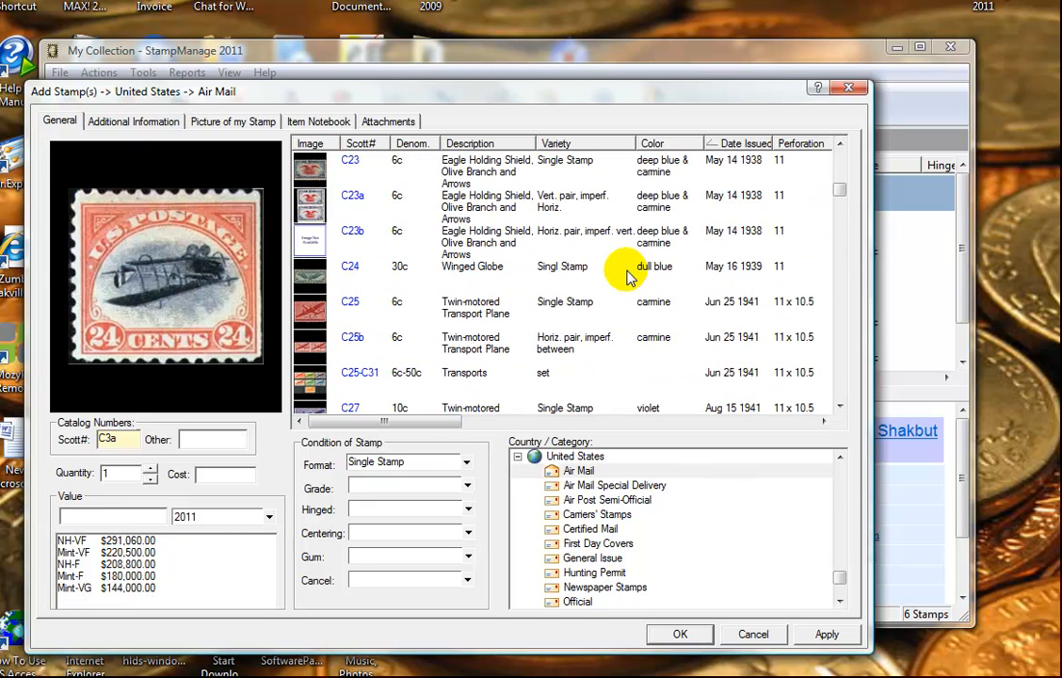
# Step: Re-sort by Description, then Scott number, and select the 16c green Curtiss Jenny C2
pyautogui.click(487, 143)
pyautogui.scroll(10, 565, 243)
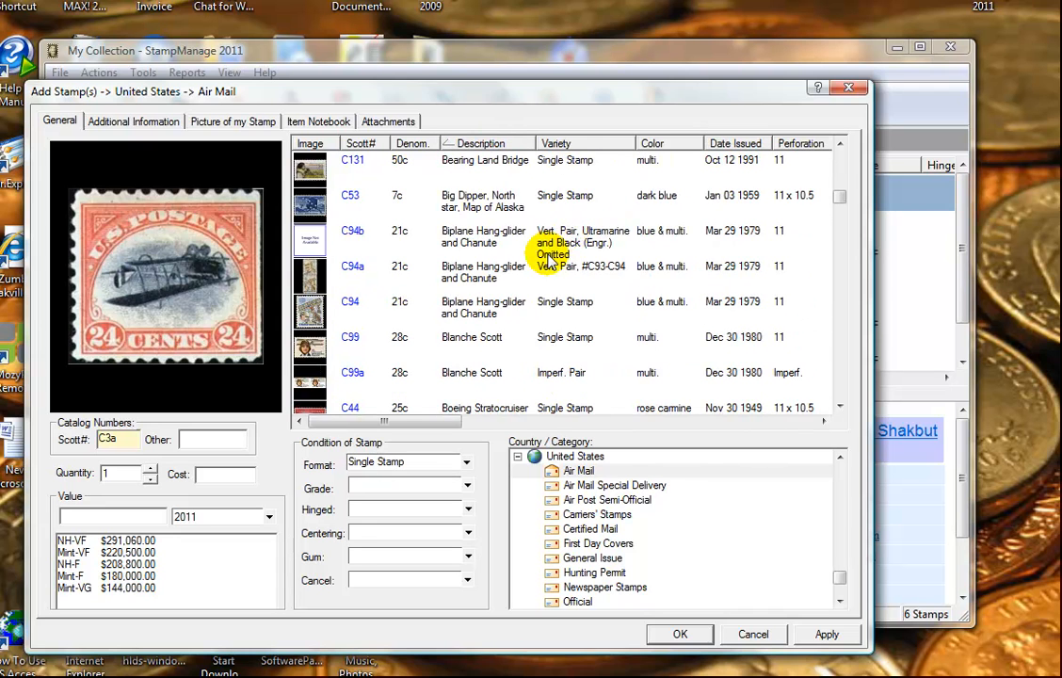
pyautogui.click(368, 143)
pyautogui.scroll(2, 528, 218)
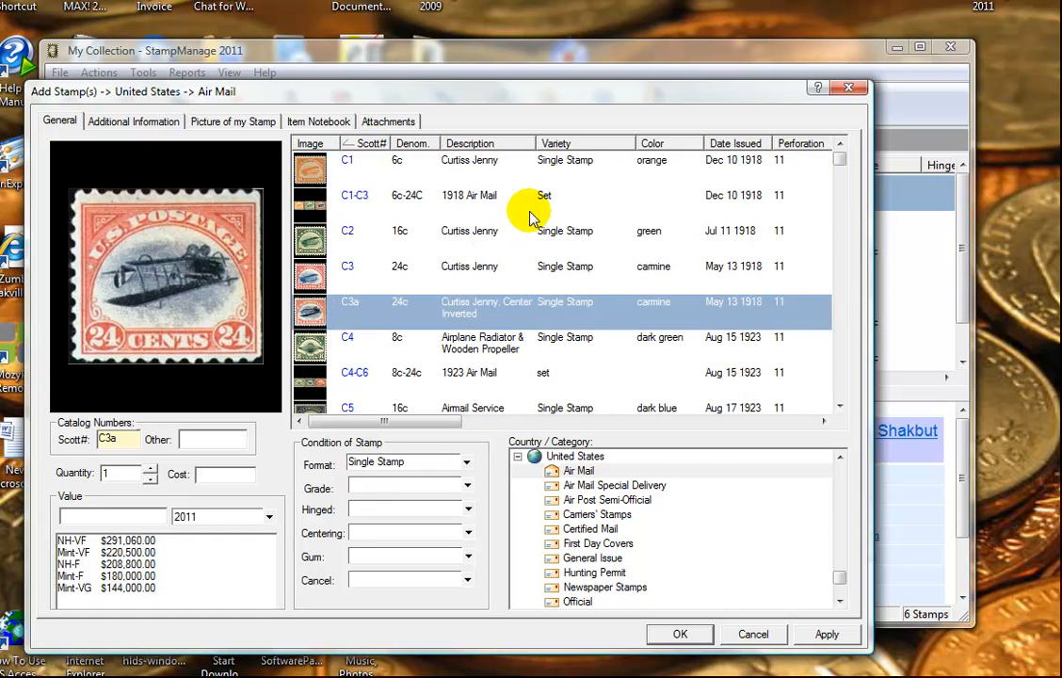
pyautogui.click(439, 233)
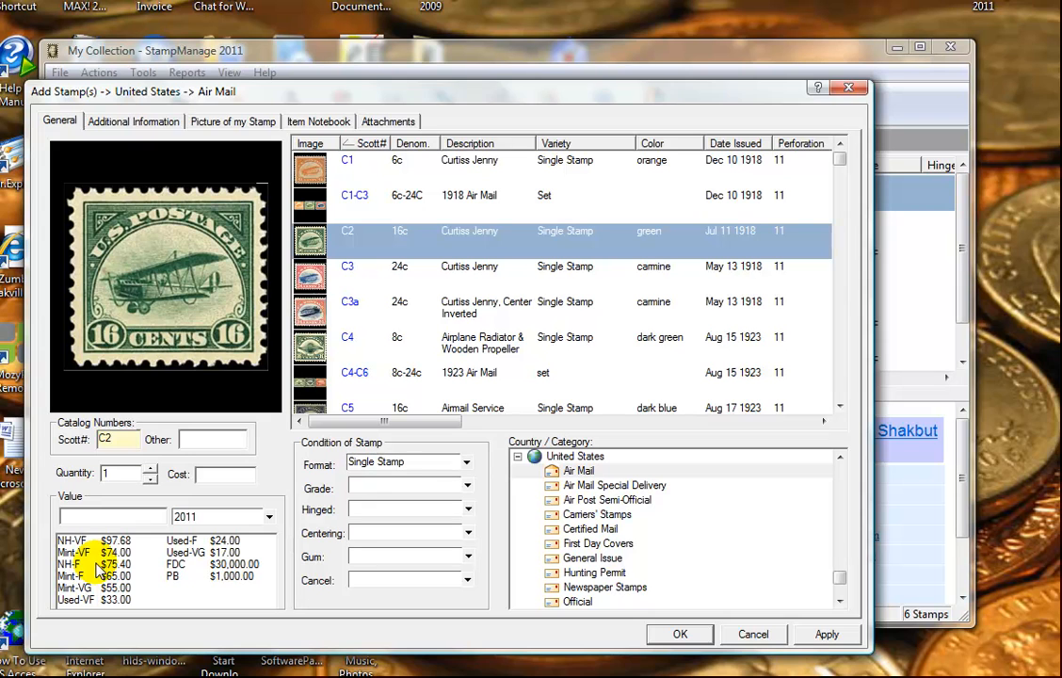
# Step: Add the C2 Curtiss Jenny as Mint-F valued $65.00 with a $40.00 cost
pyautogui.click(97, 572)
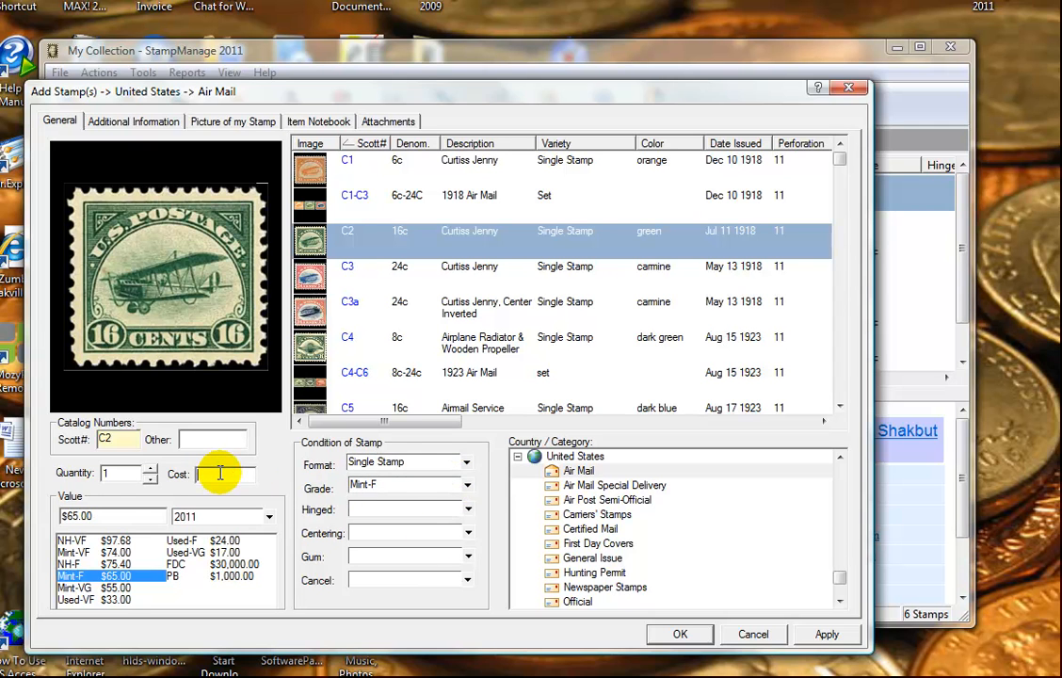
pyautogui.write('$40.0')
pyautogui.press('Tab')
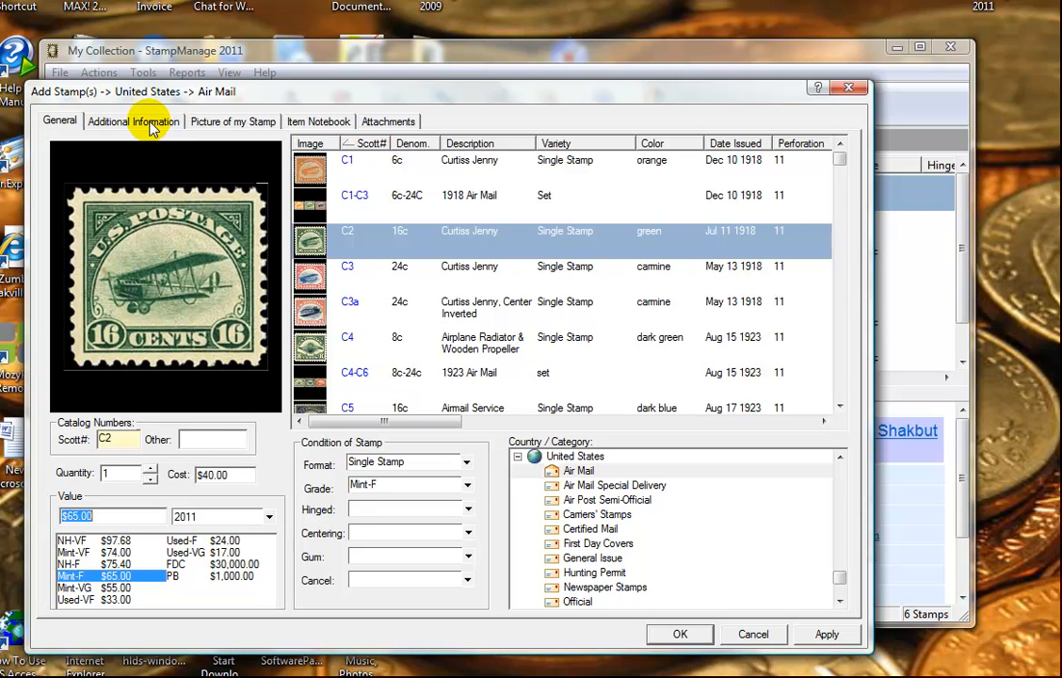
pyautogui.click(680, 633)
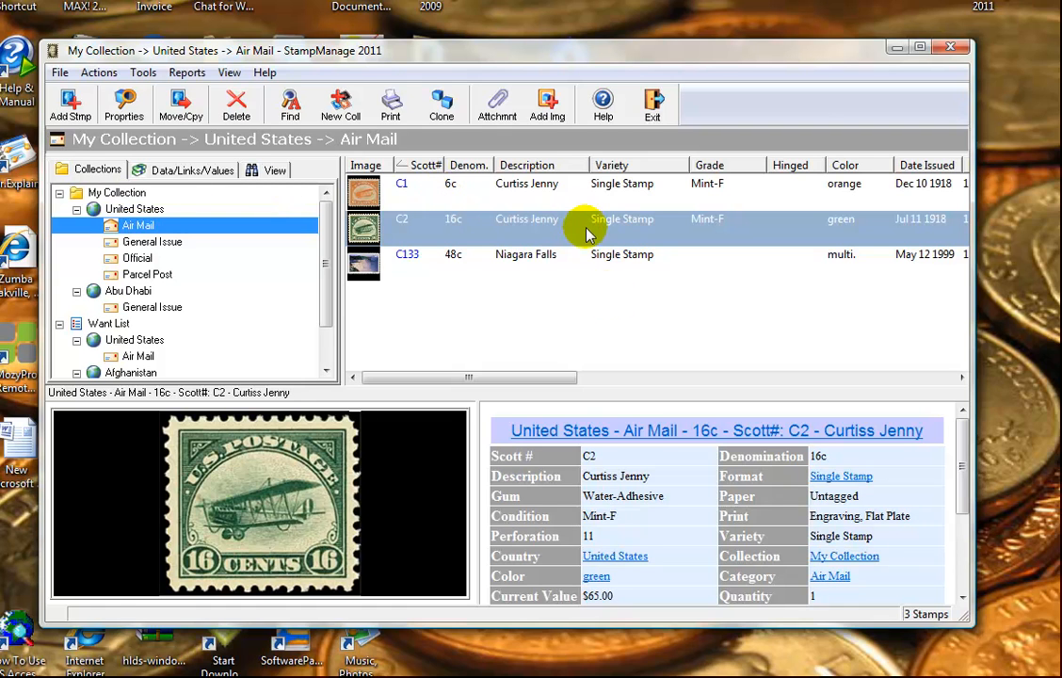
# Step: Widen the details panel and list items coloured green, matching only the C2 Curtiss Jenny
pyautogui.moveTo(476, 484); pyautogui.dragTo(433, 482)
pyautogui.moveTo(962, 462)
pyautogui.mouseDown()
pyautogui.moveTo(965, 553)
pyautogui.moveTo(965, 475)
pyautogui.mouseUp()
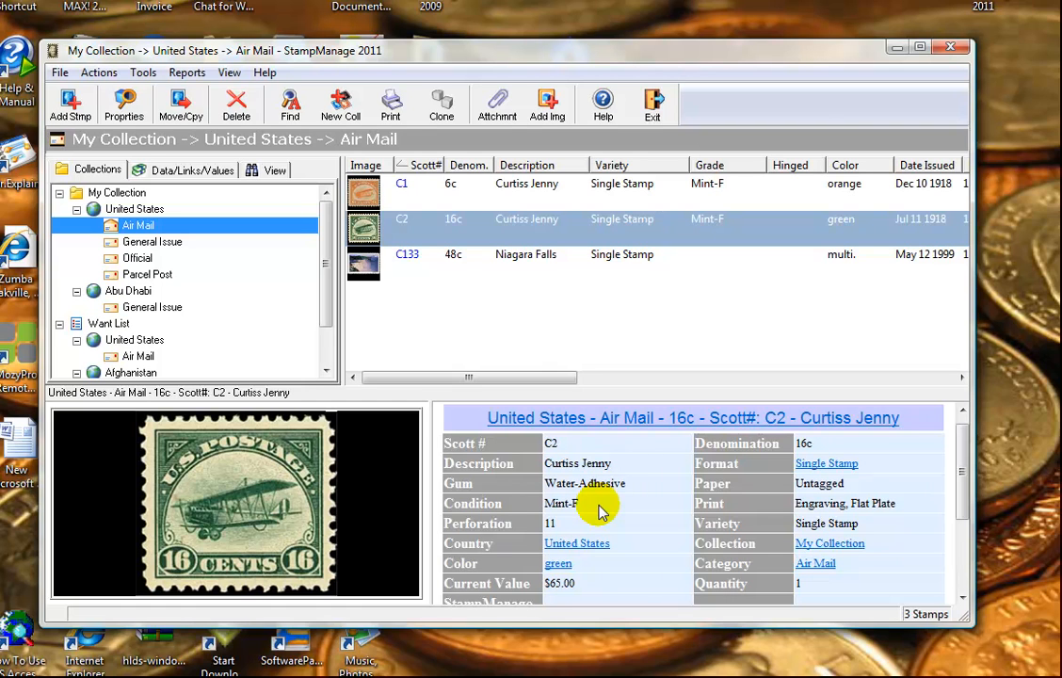
pyautogui.click(556, 565)
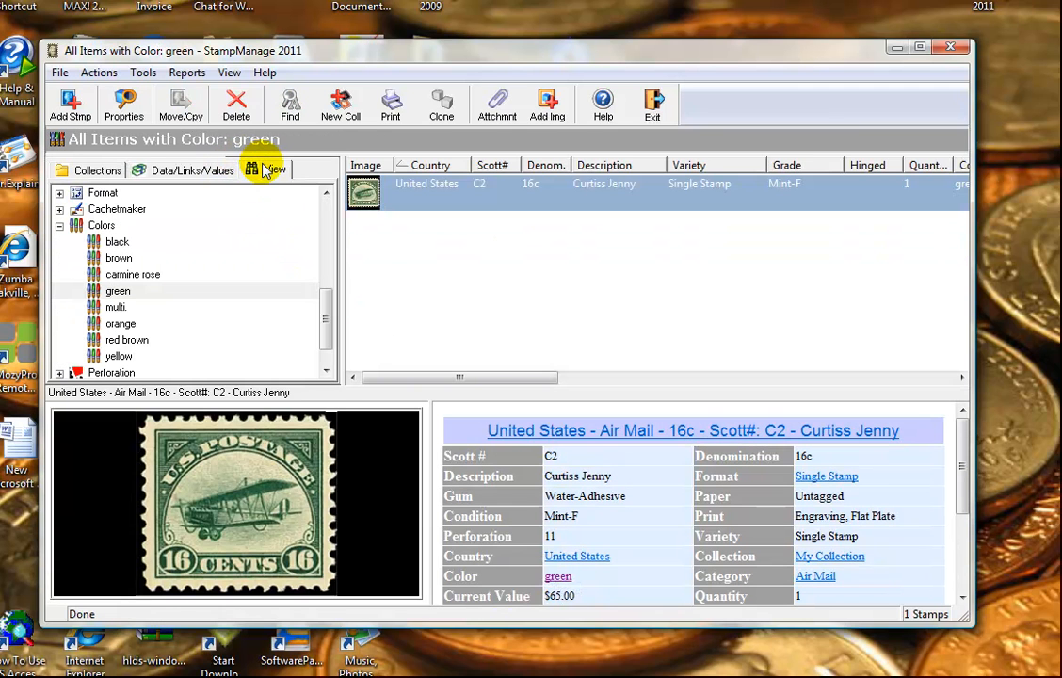
# Step: Check the brown colour filter, then go back to the seven-stamp My Collection list
pyautogui.moveTo(326, 297)
pyautogui.mouseDown()
pyautogui.moveTo(326, 221)
pyautogui.moveTo(327, 317)
pyautogui.mouseUp()
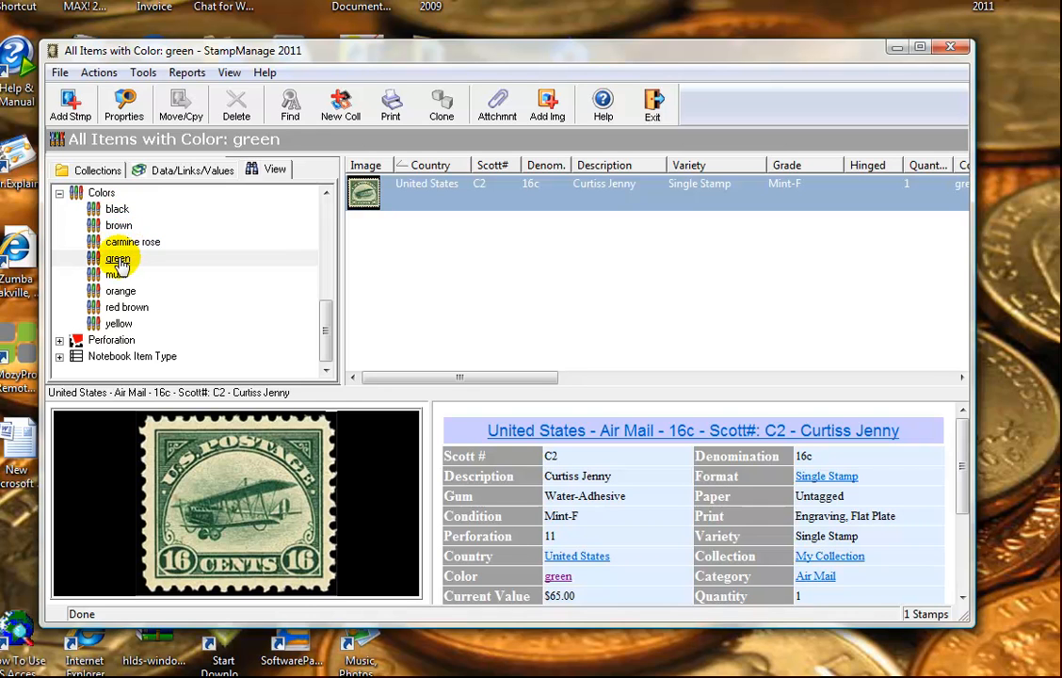
pyautogui.click(106, 225)
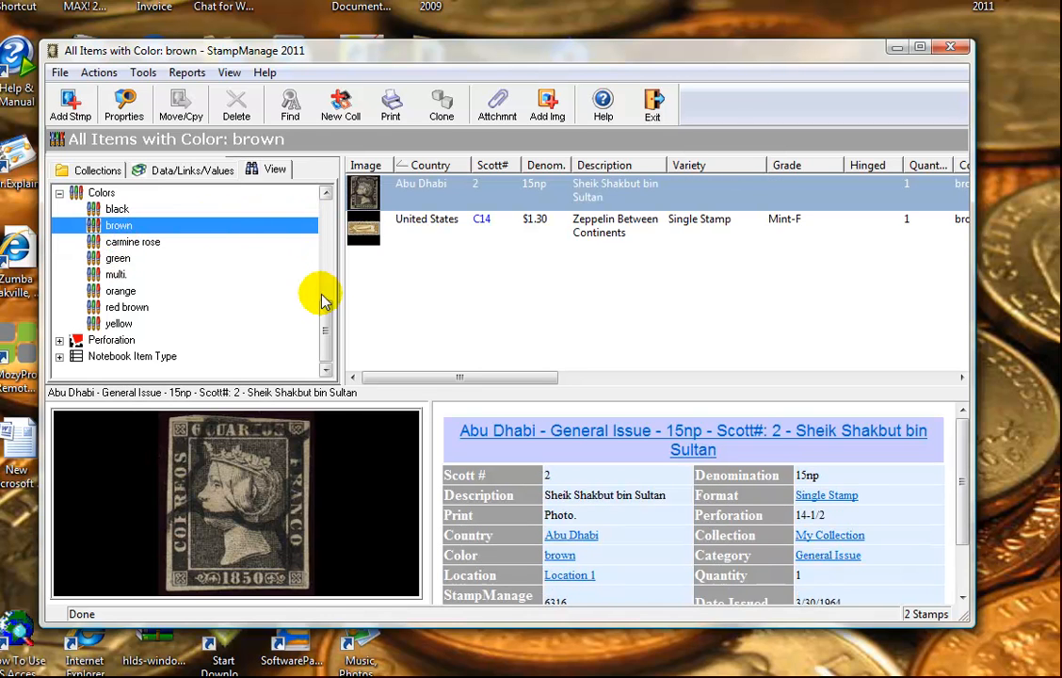
pyautogui.moveTo(326, 311); pyautogui.dragTo(320, 206)
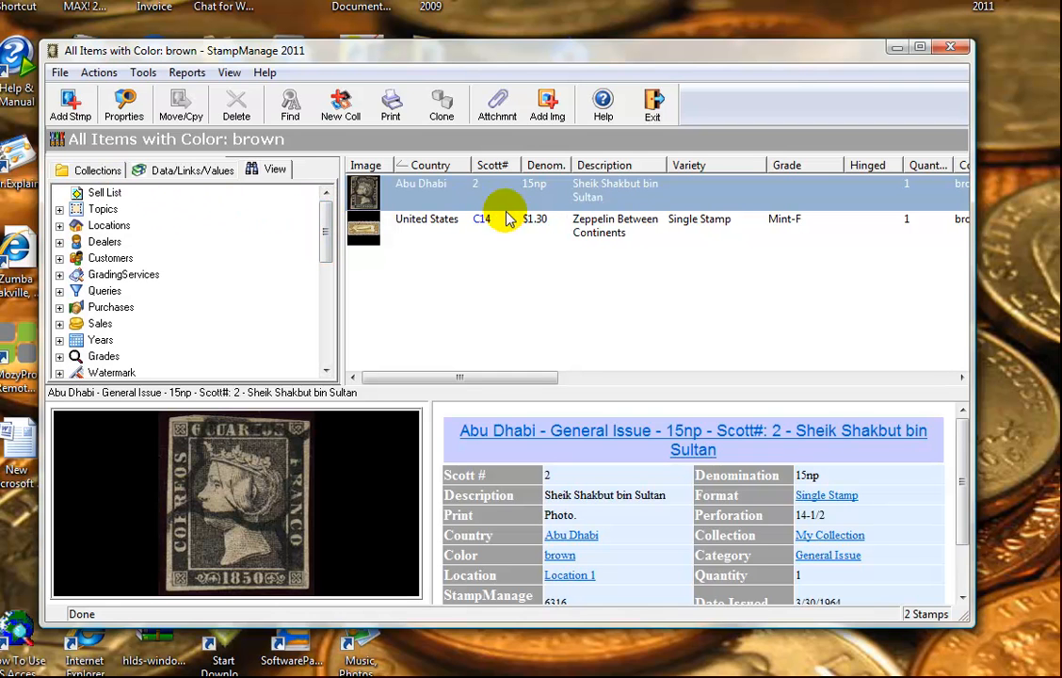
pyautogui.click(97, 169)
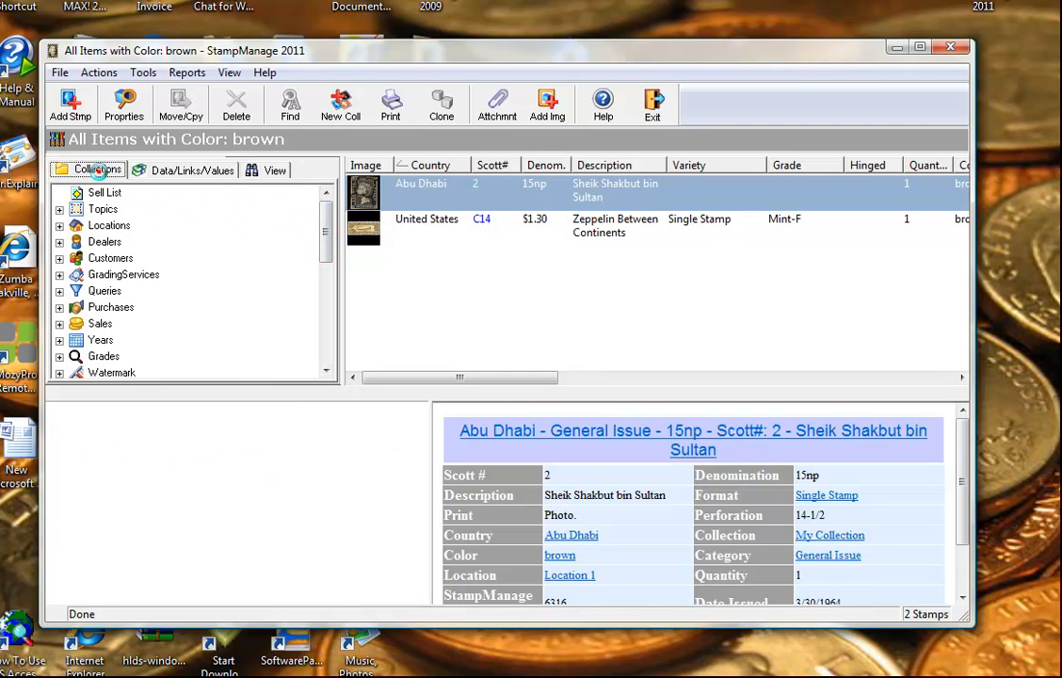
pyautogui.click(120, 195)
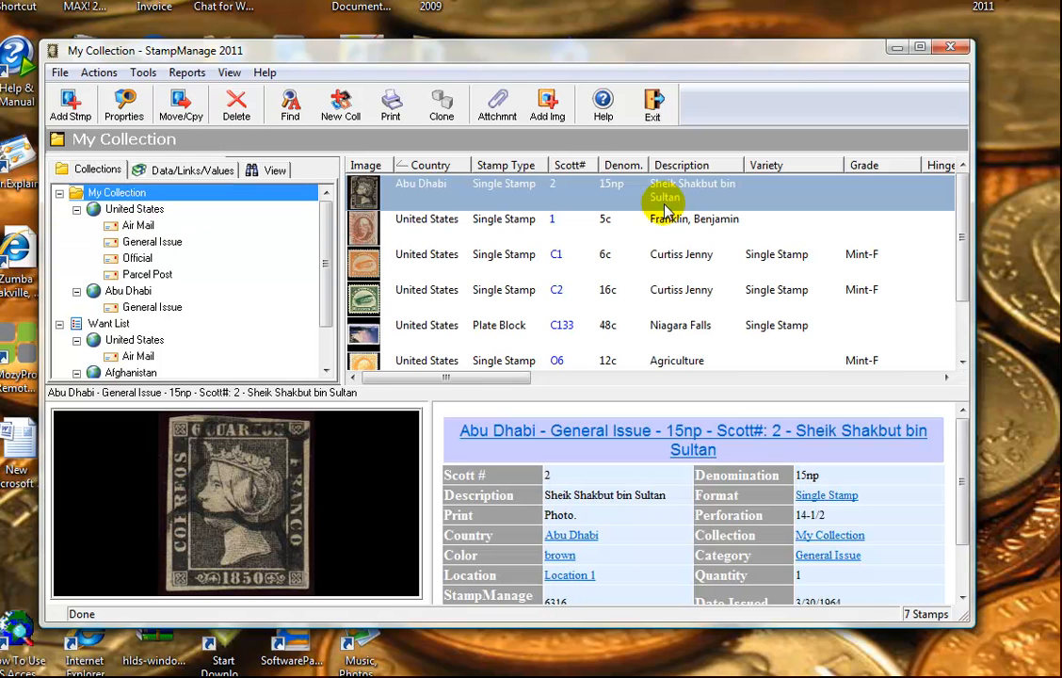
# Step: Record a $30.00 cost on the Mint-F 6c Curtiss Jenny C1 valued at $48.00
pyautogui.doubleClick(562, 260)
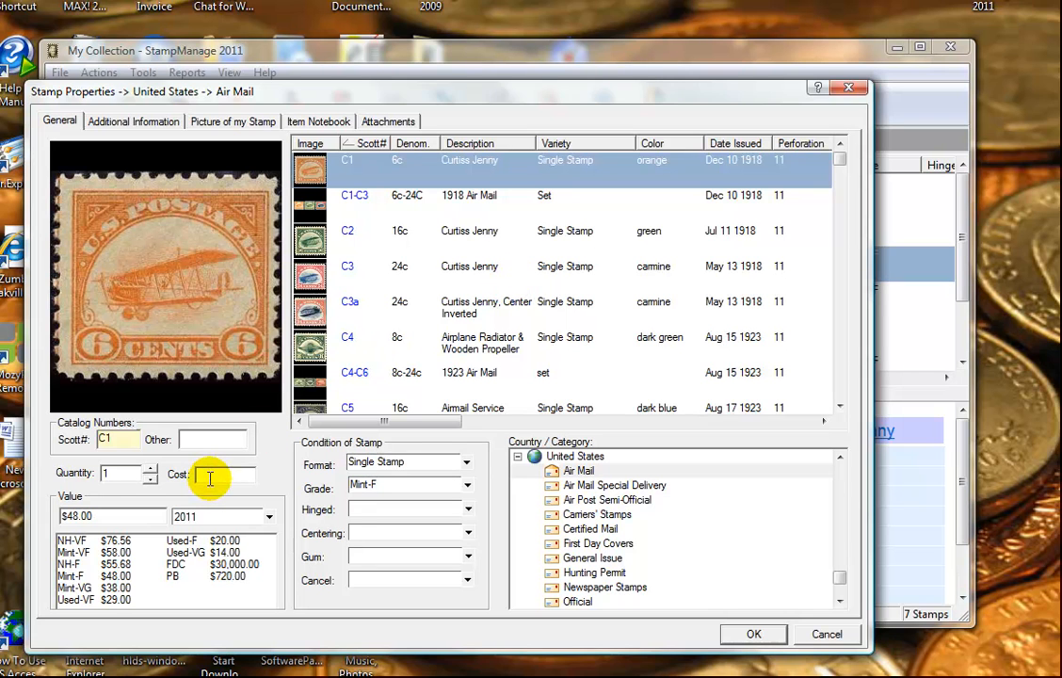
pyautogui.click(199, 476)
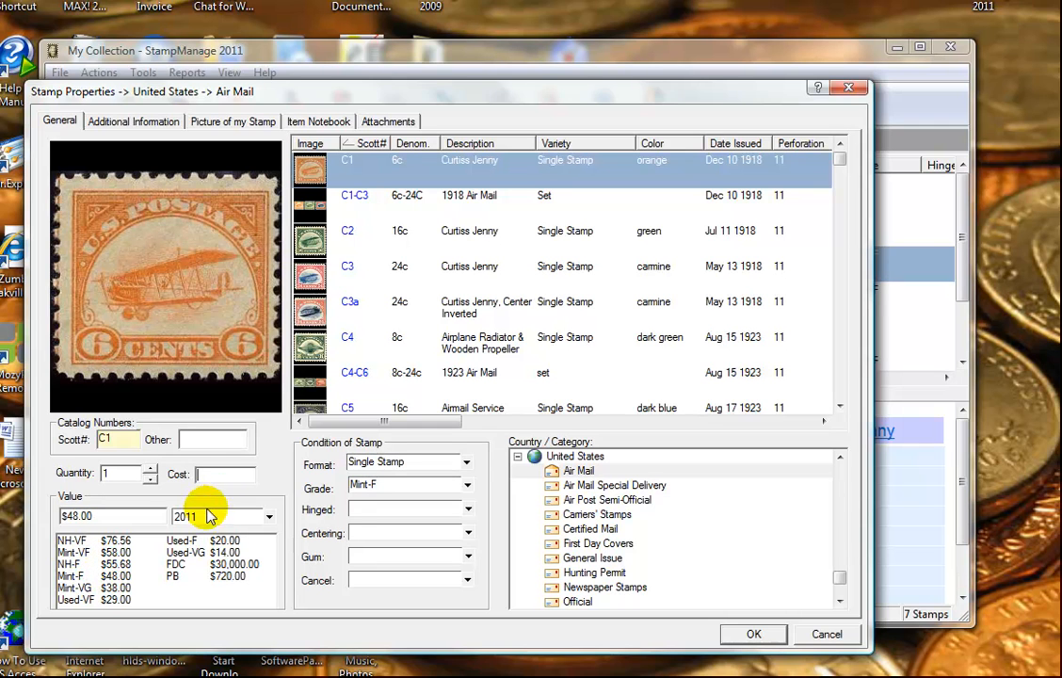
pyautogui.write('$3')
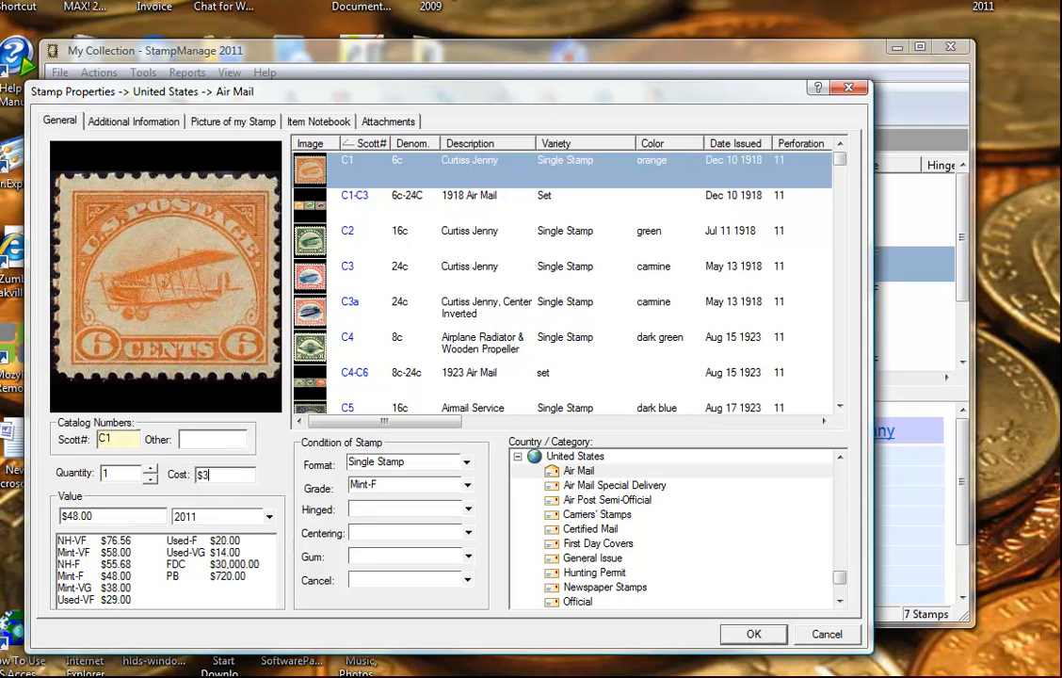
pyautogui.write('0.00')
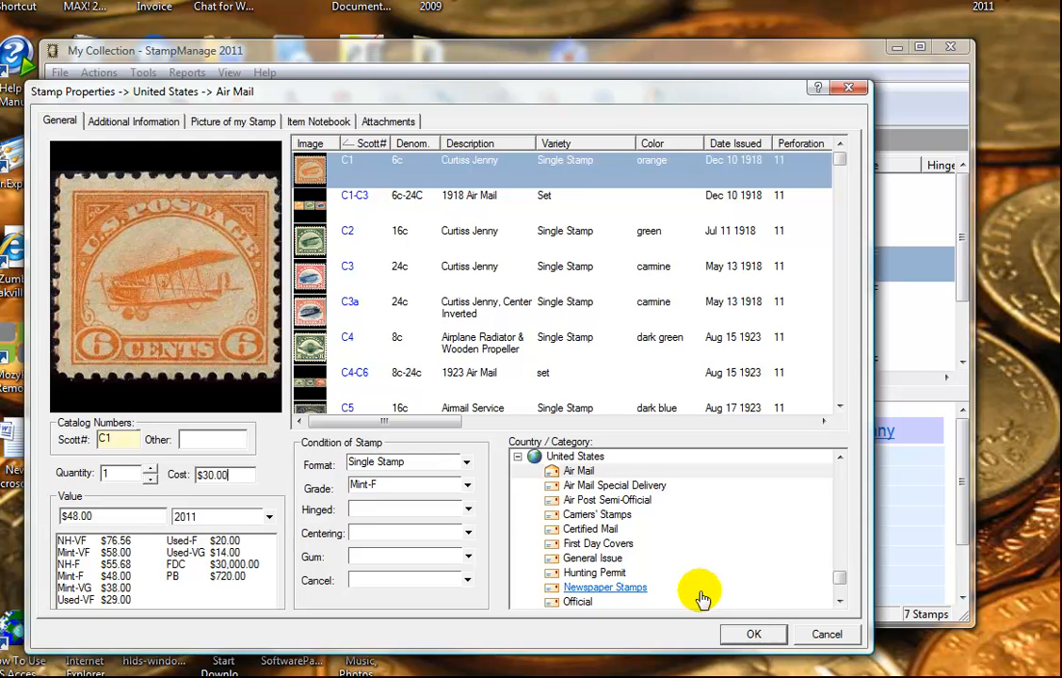
pyautogui.click(754, 634)
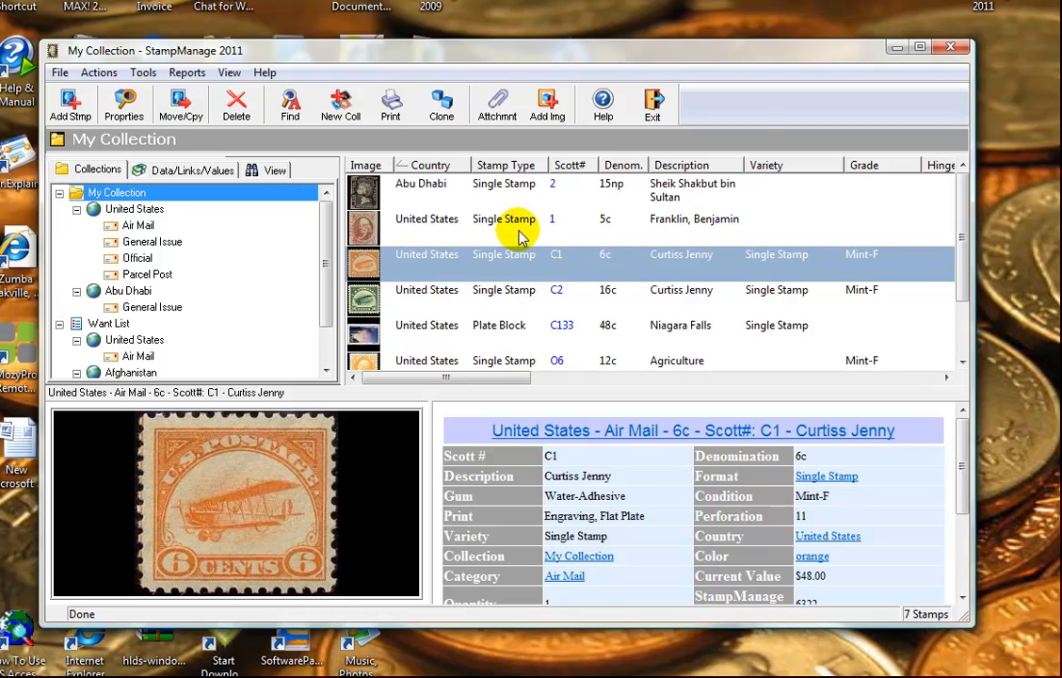
# Step: Add US Air Mail stamps C14 through C22 as one range, bringing Air Mail to 12 stamps
pyautogui.click(71, 102)
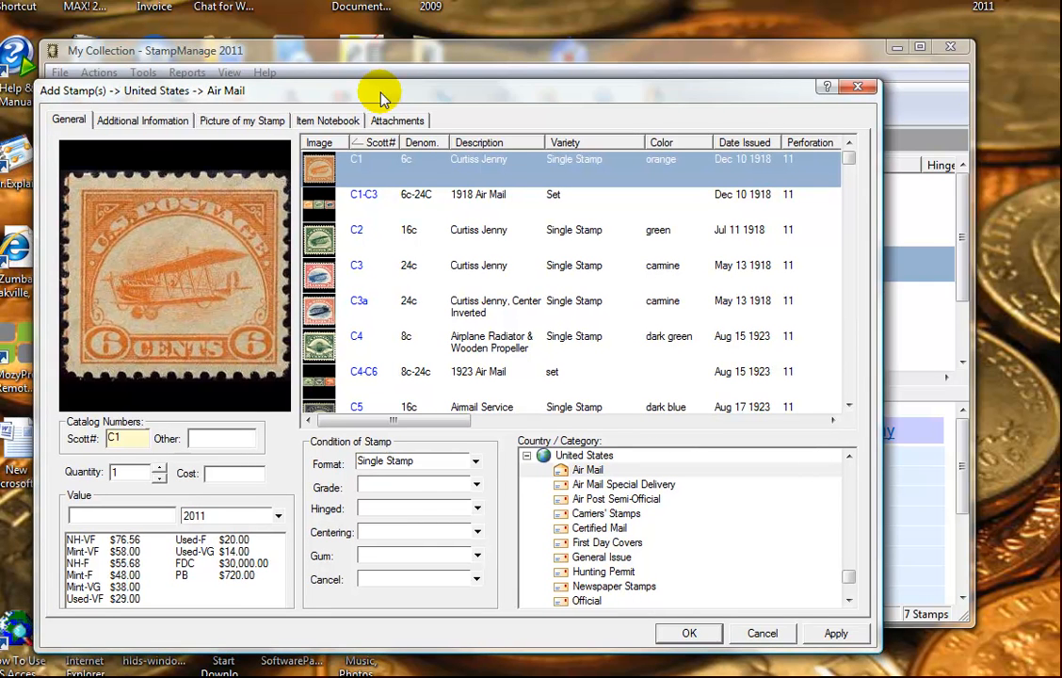
pyautogui.click(850, 369)
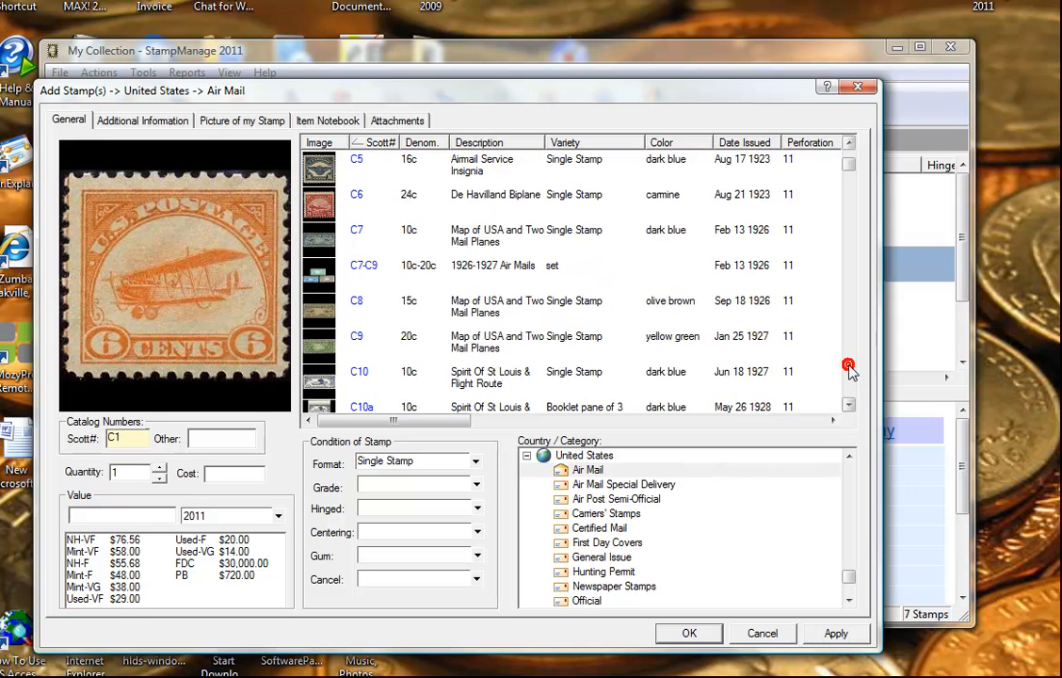
pyautogui.click(849, 369)
pyautogui.click(849, 369)
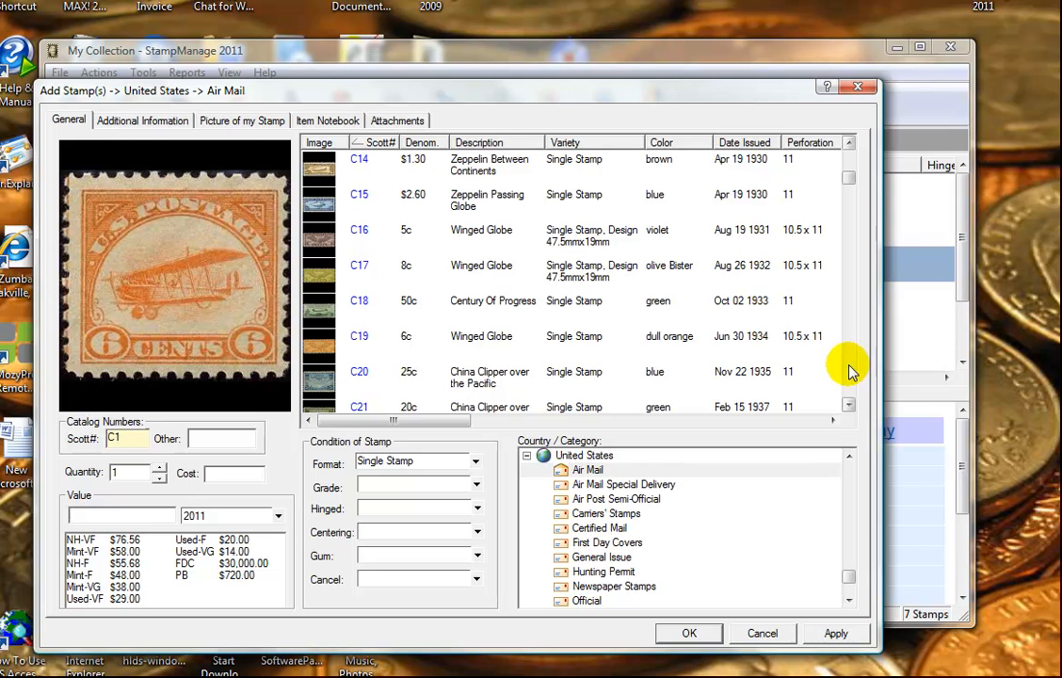
pyautogui.click(375, 173)
pyautogui.scroll(-3, 532, 253)
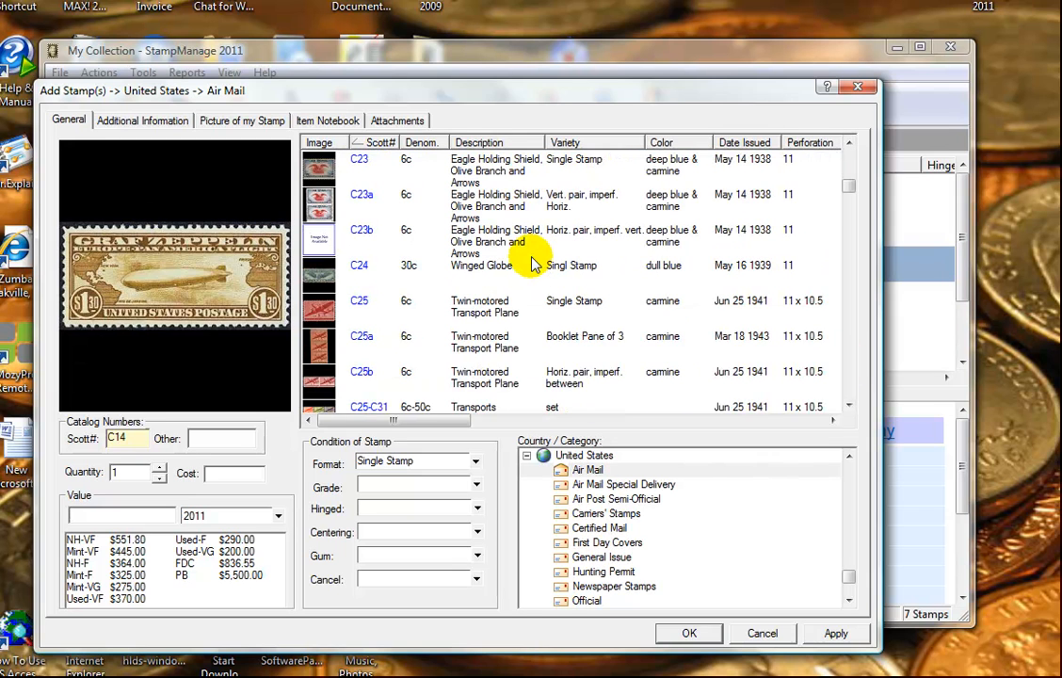
pyautogui.scroll(1, 532, 263)
pyautogui.keyDown('shift'); pyautogui.click(532, 250); pyautogui.keyUp('shift')
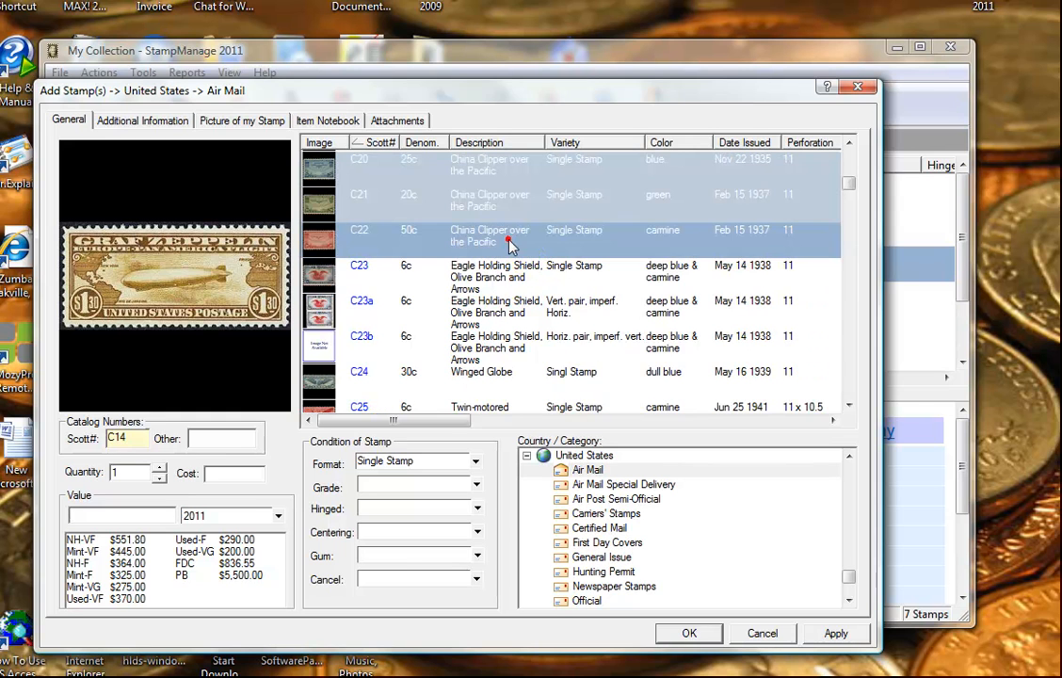
pyautogui.scroll(2, 621, 250)
pyautogui.scroll(1, 621, 257)
pyautogui.scroll(-1, 626, 260)
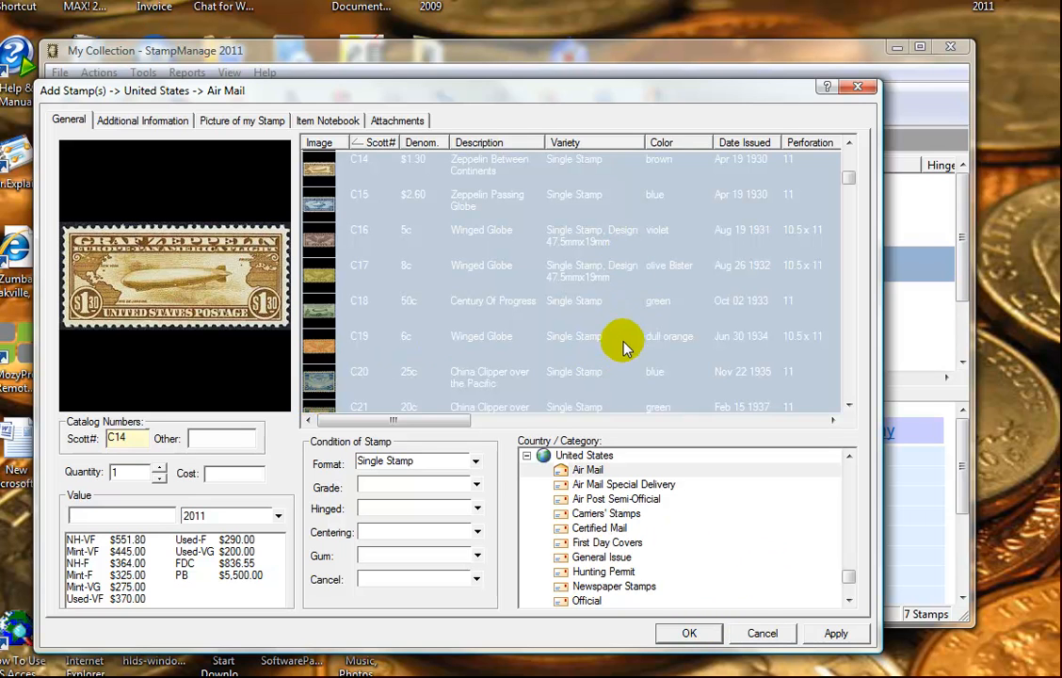
pyautogui.click(682, 632)
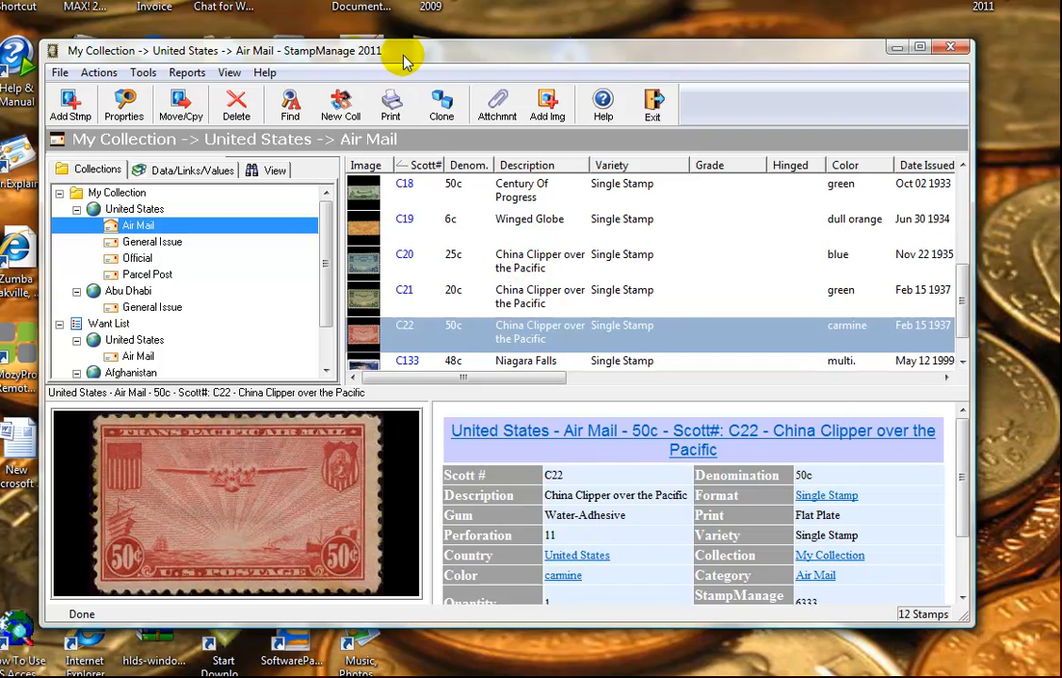
# Step: Request the All Stamps Owned - Album Page View report from the Reports menu
pyautogui.click(189, 74)
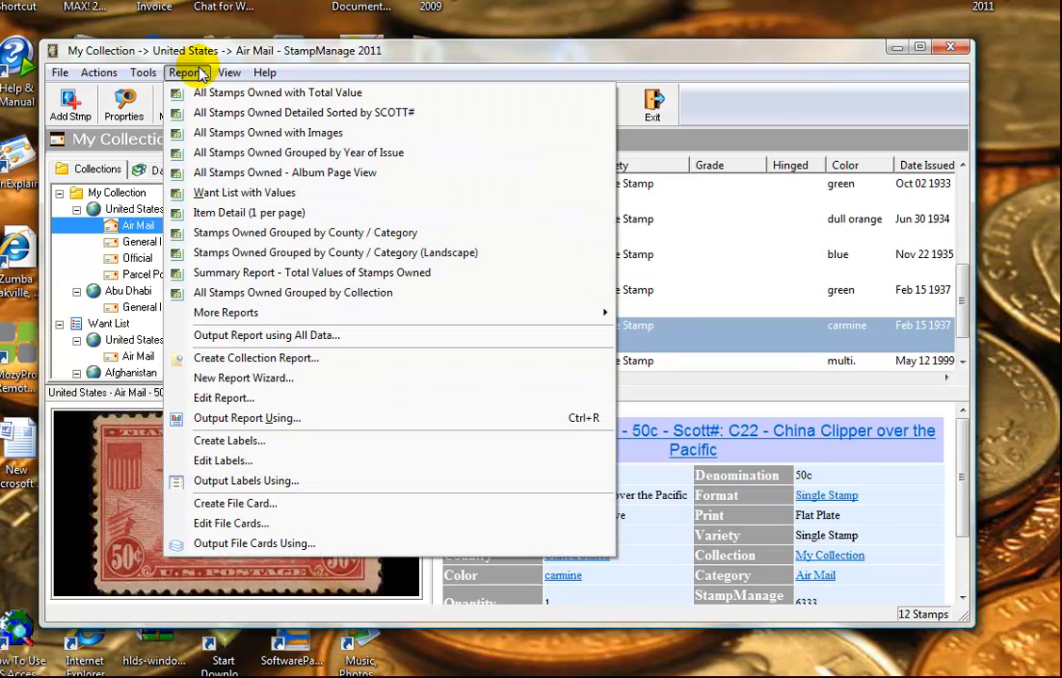
pyautogui.click(271, 173)
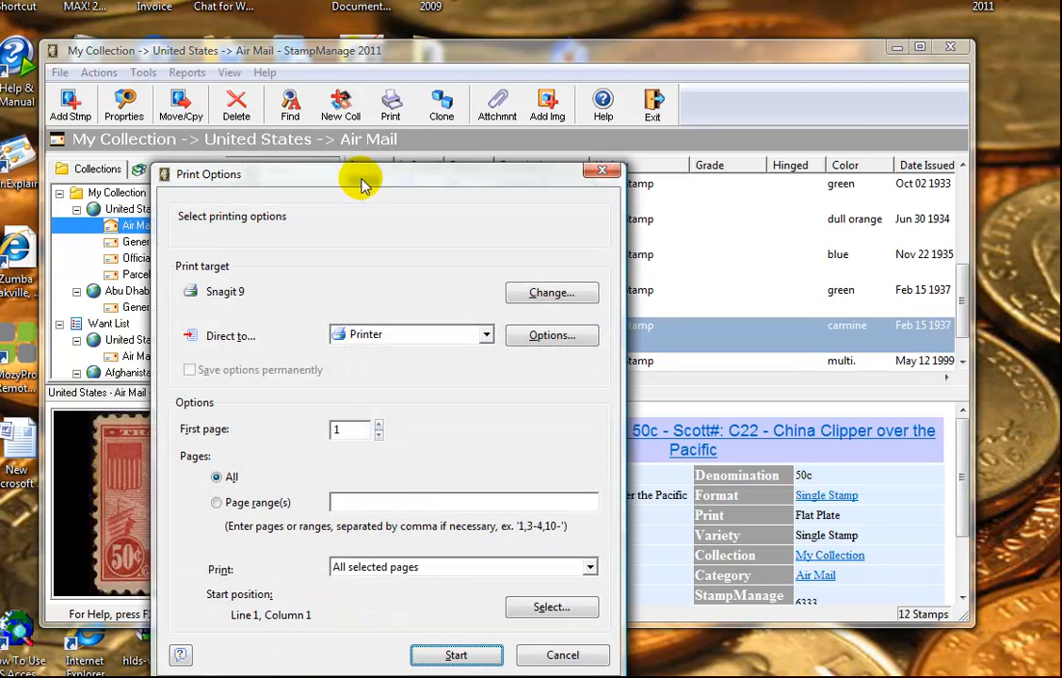
# Step: Send the album page report to Preview instead of the printer and start it
pyautogui.moveTo(367, 179); pyautogui.dragTo(370, 163)
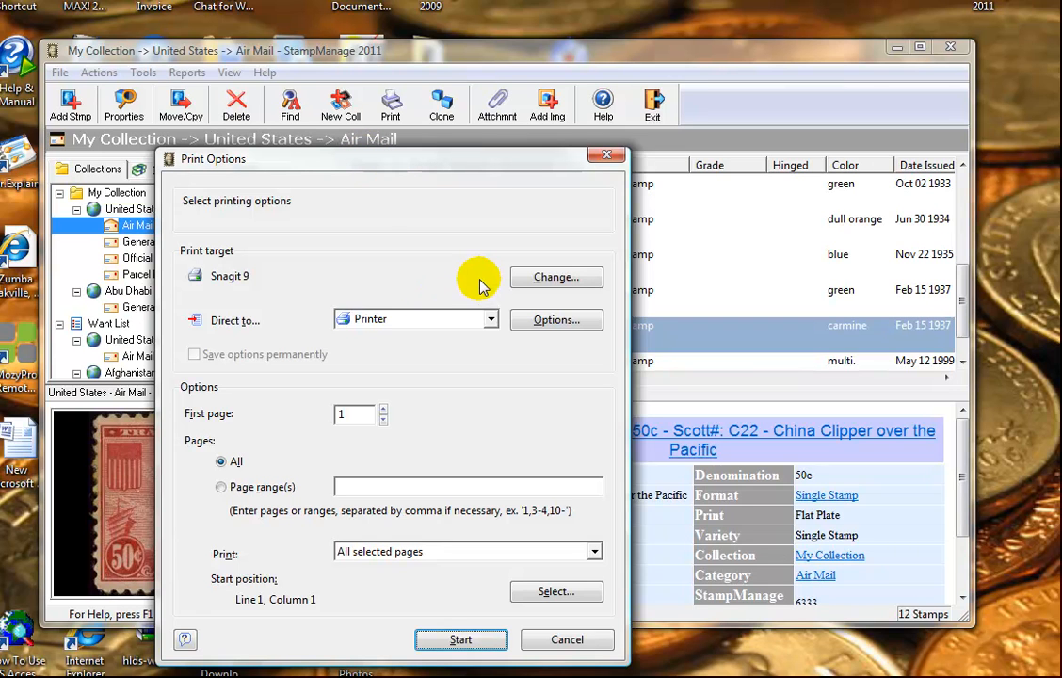
pyautogui.click(490, 320)
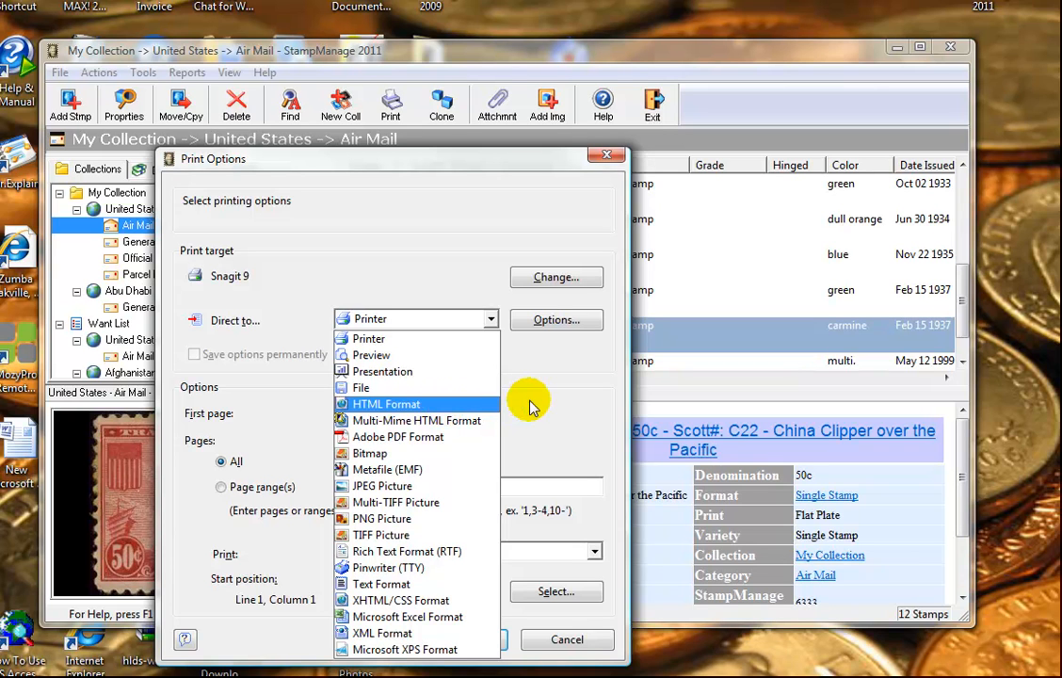
pyautogui.click(441, 355)
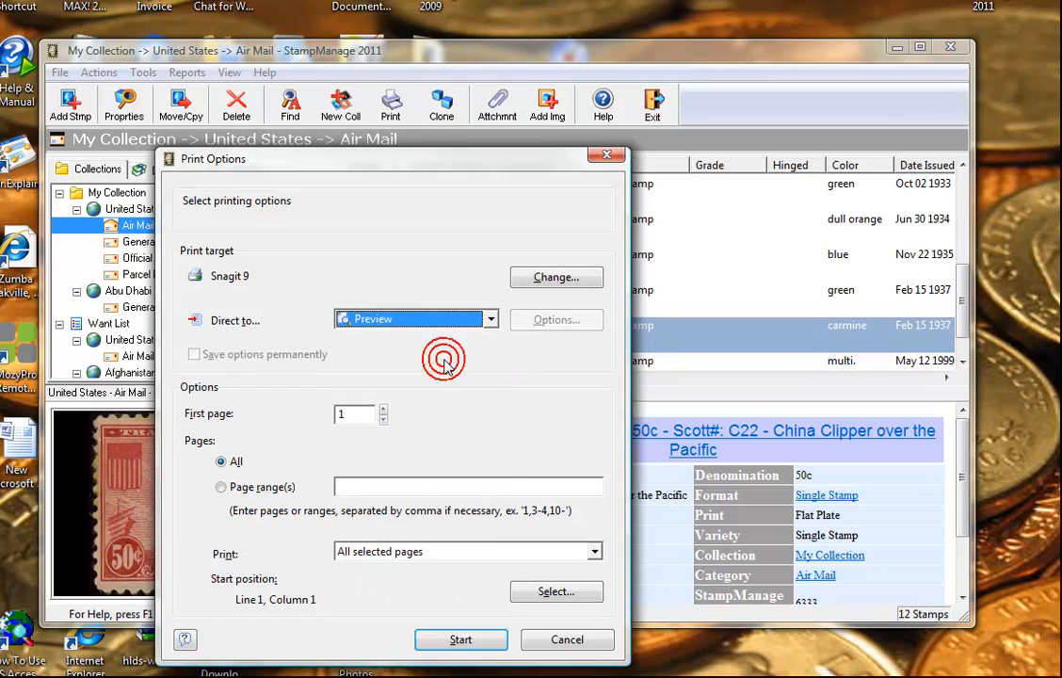
pyautogui.click(466, 640)
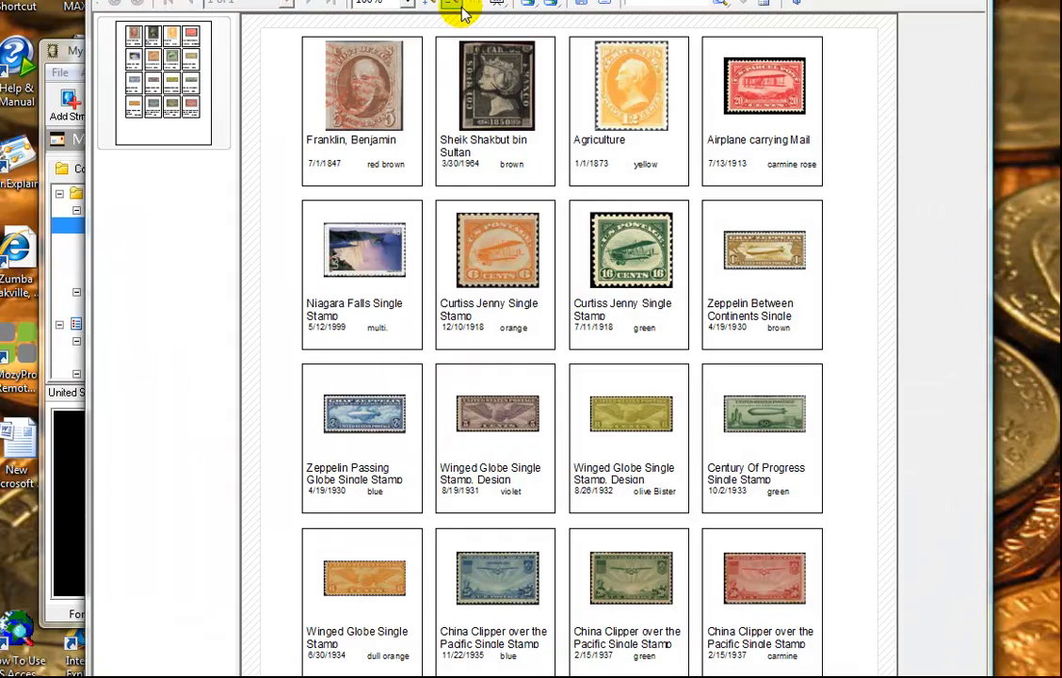
# Step: Bring the album-page preview window fully into view, then close it
pyautogui.moveTo(460, 0)
pyautogui.mouseDown()
pyautogui.moveTo(461, 45)
pyautogui.moveTo(457, 22)
pyautogui.mouseUp()
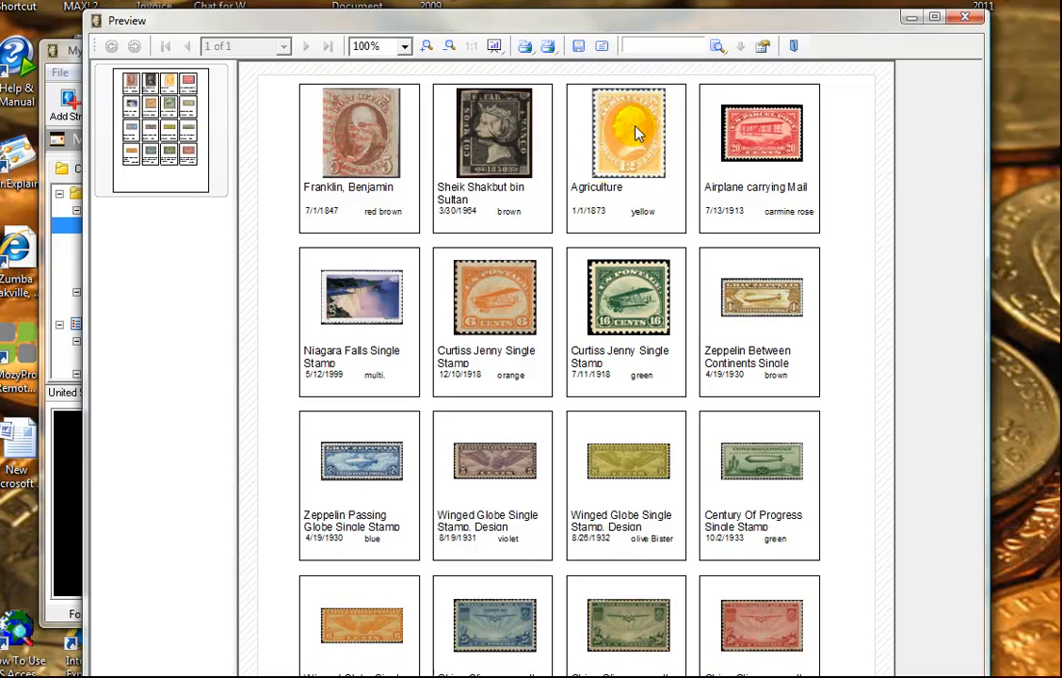
pyautogui.click(968, 19)
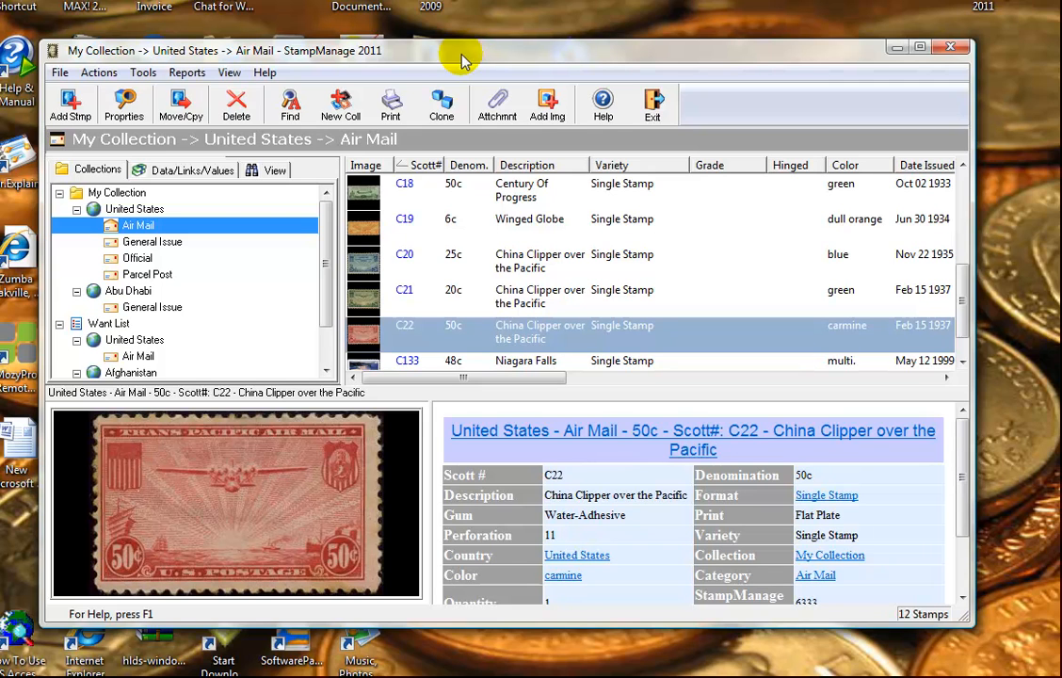
# Step: Choose Create Collection Report from the Reports menu
pyautogui.click(188, 74)
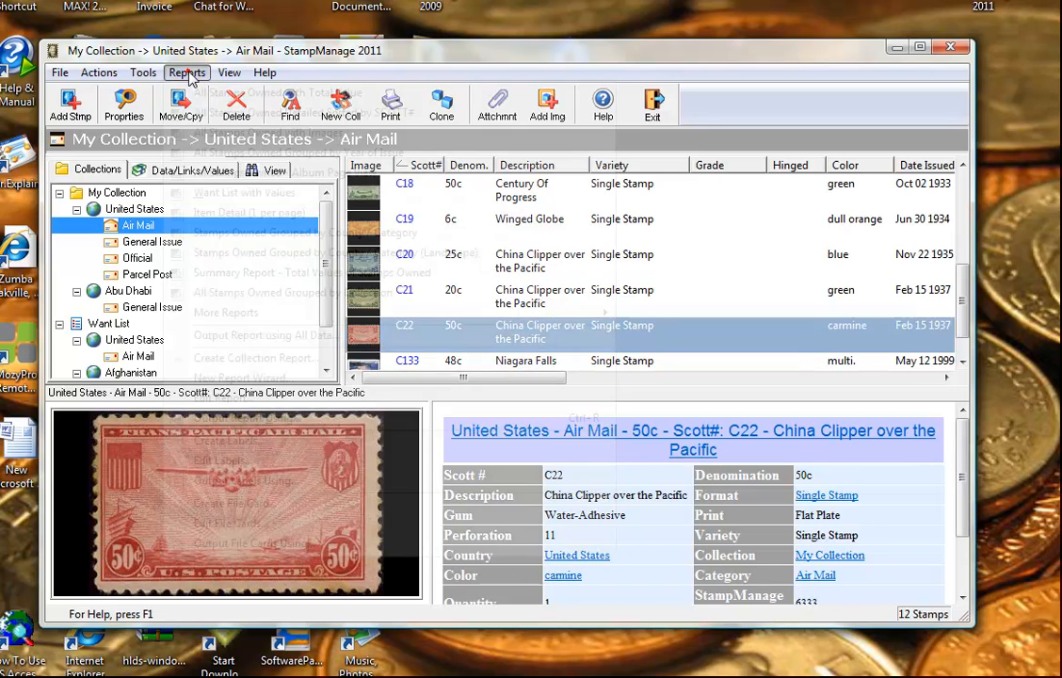
pyautogui.click(207, 54)
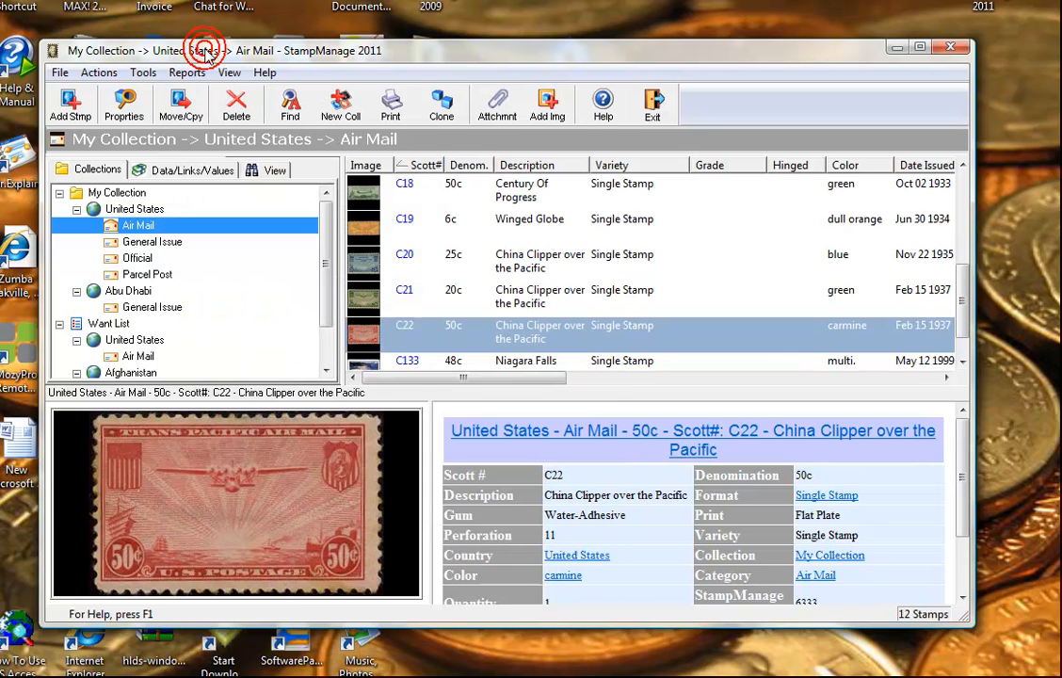
pyautogui.click(178, 73)
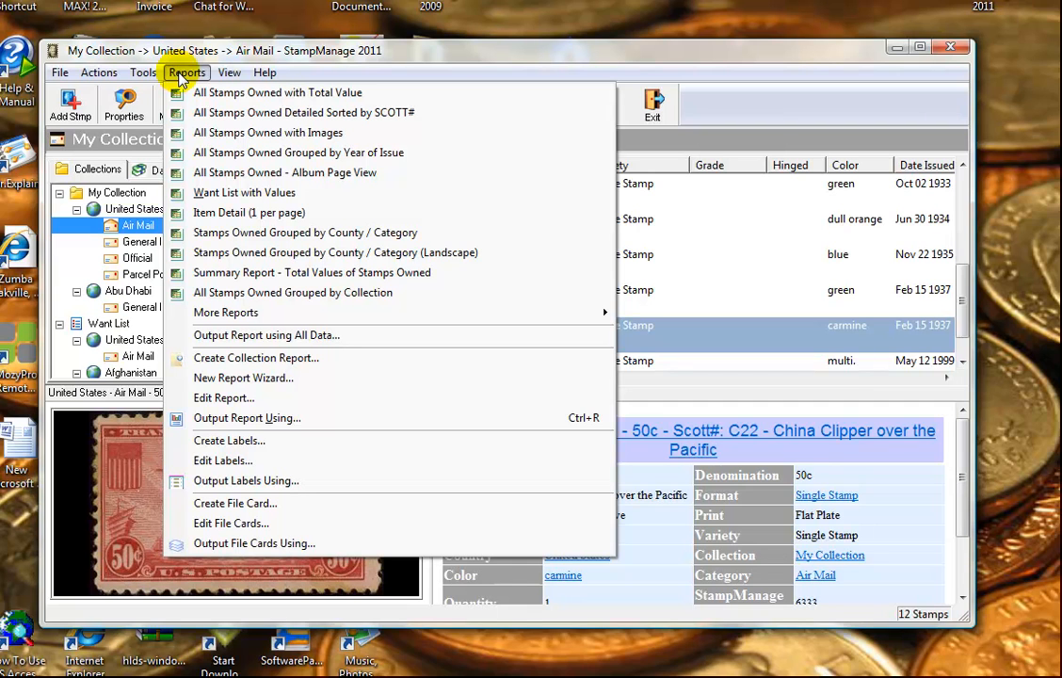
pyautogui.click(330, 360)
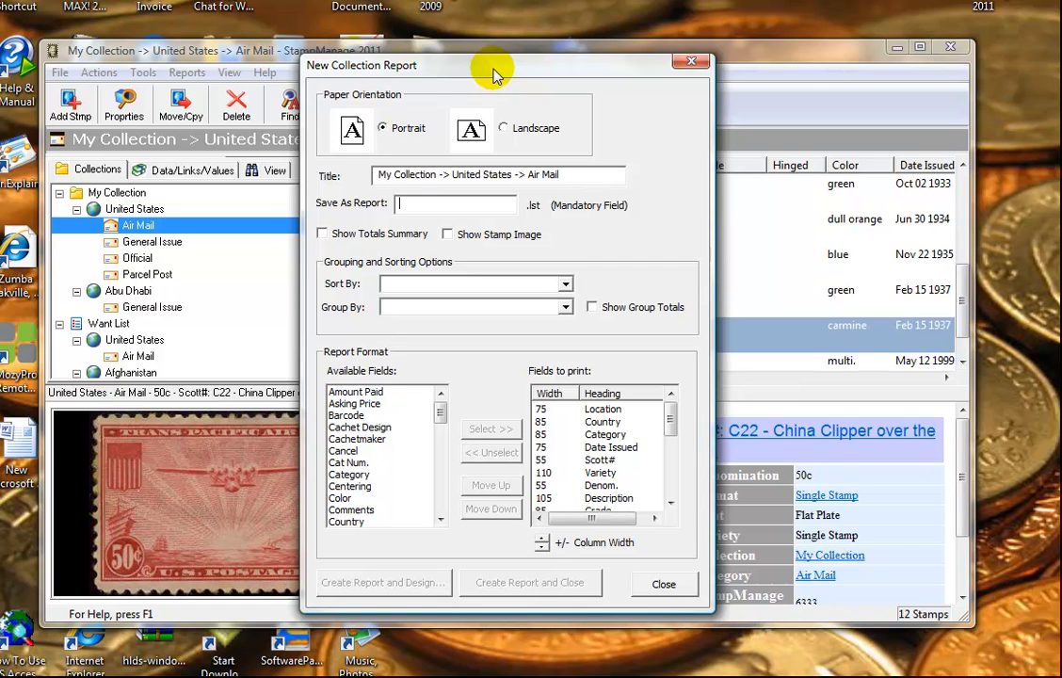
# Step: Create a landscape collection report named 'MyReport' that shows stamp images
pyautogui.click(505, 129)
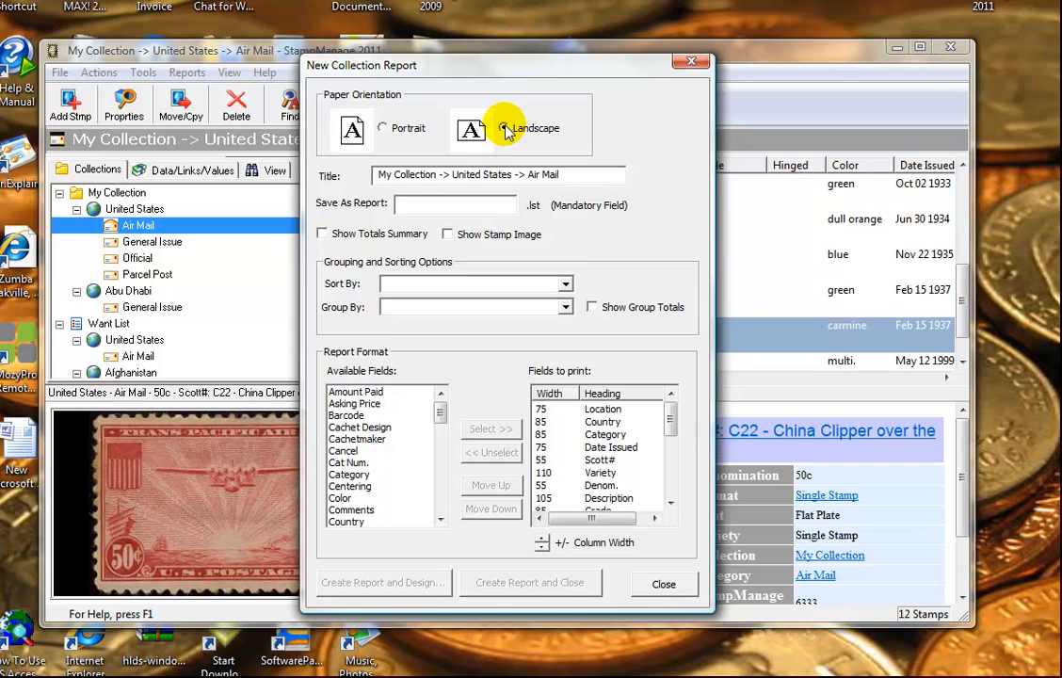
pyautogui.click(458, 206)
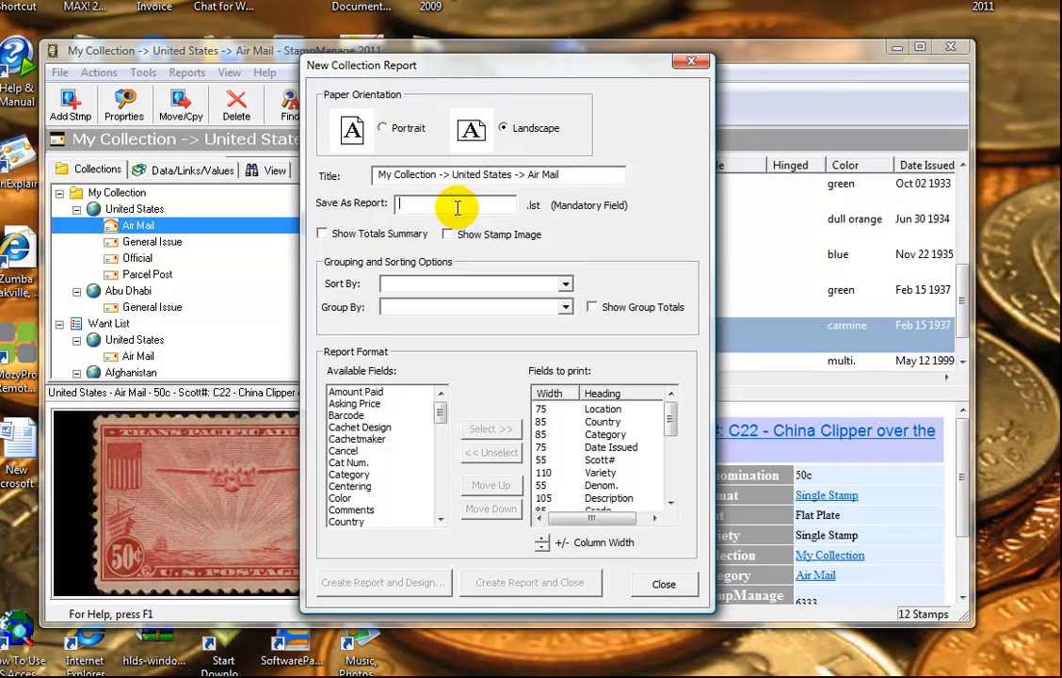
pyautogui.write('My')
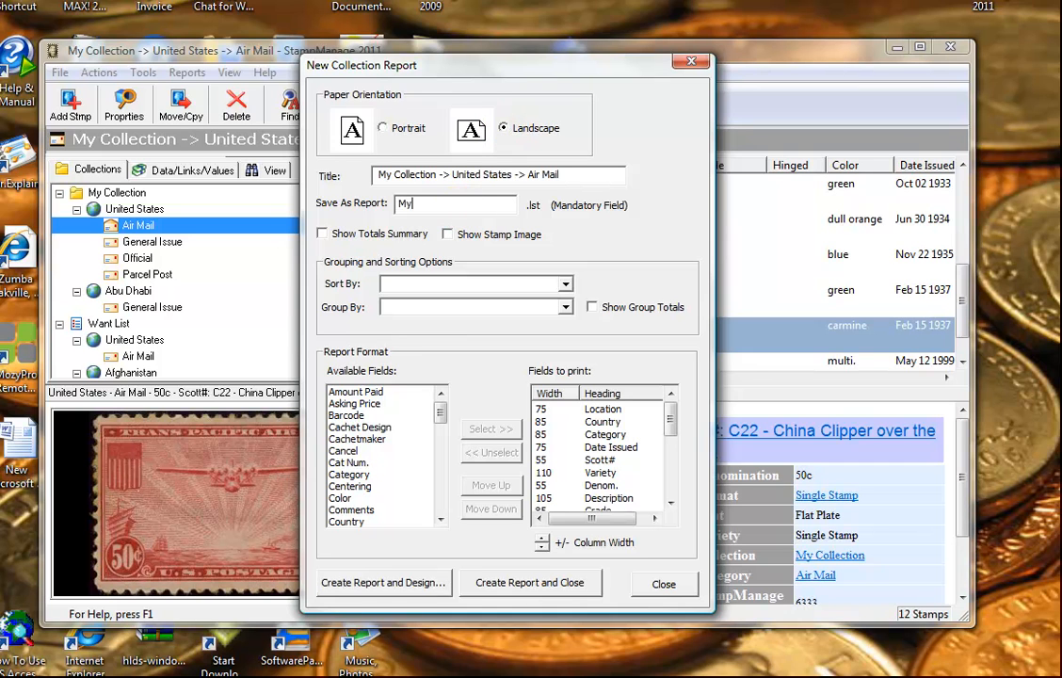
pyautogui.write('Report')
pyautogui.click(447, 235)
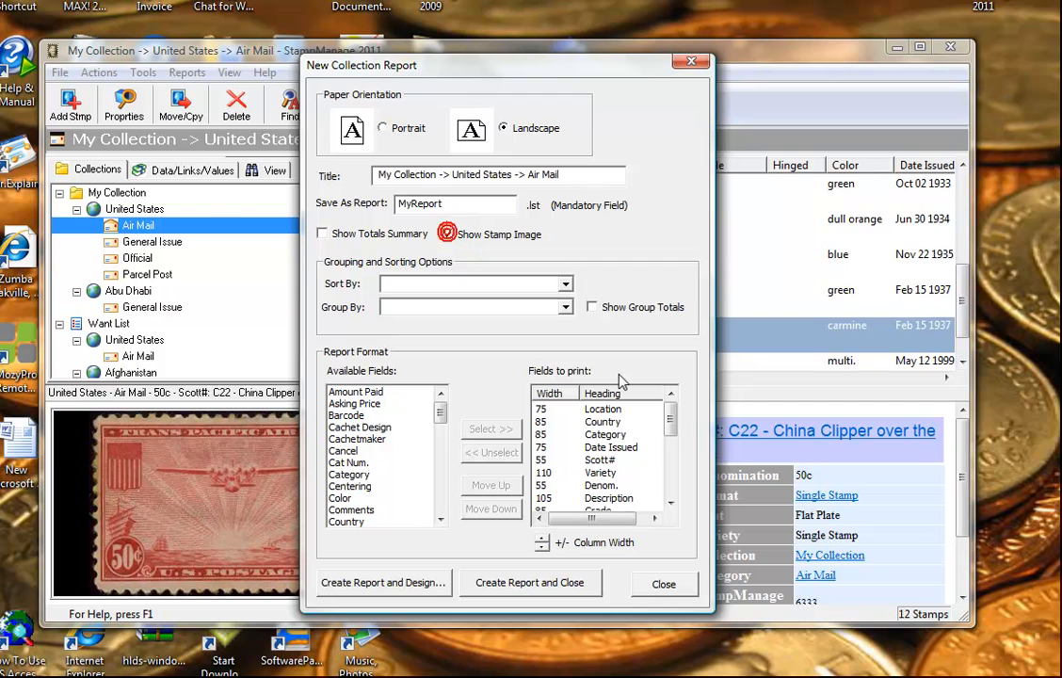
pyautogui.moveTo(671, 415)
pyautogui.mouseDown()
pyautogui.moveTo(670, 434)
pyautogui.moveTo(671, 415)
pyautogui.mouseUp()
pyautogui.click(519, 584)
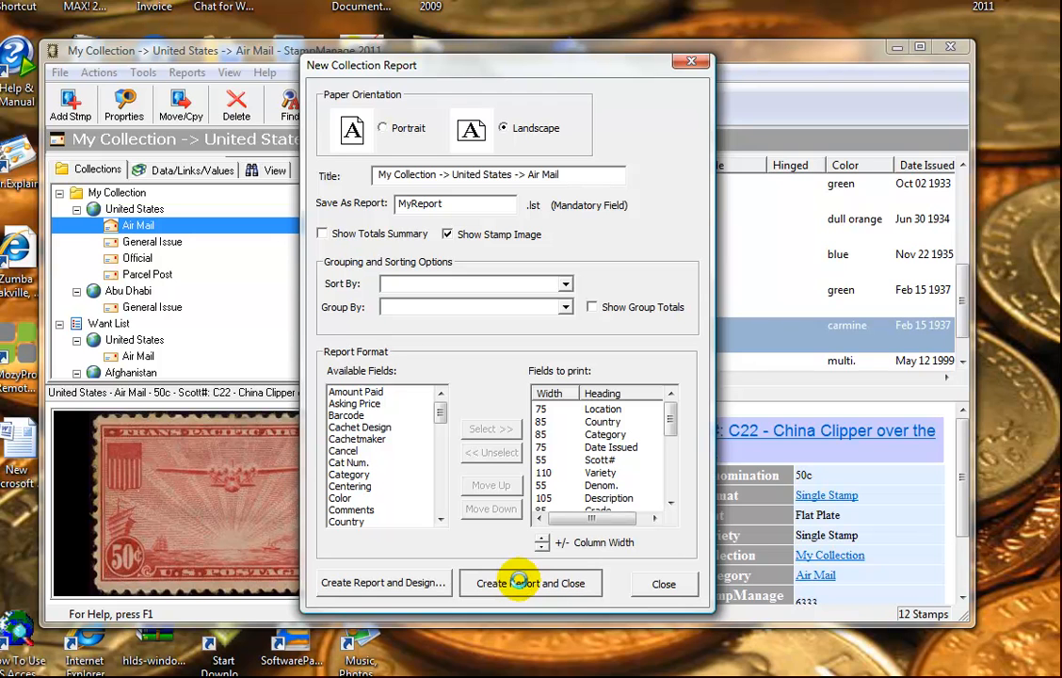
pyautogui.click(517, 581)
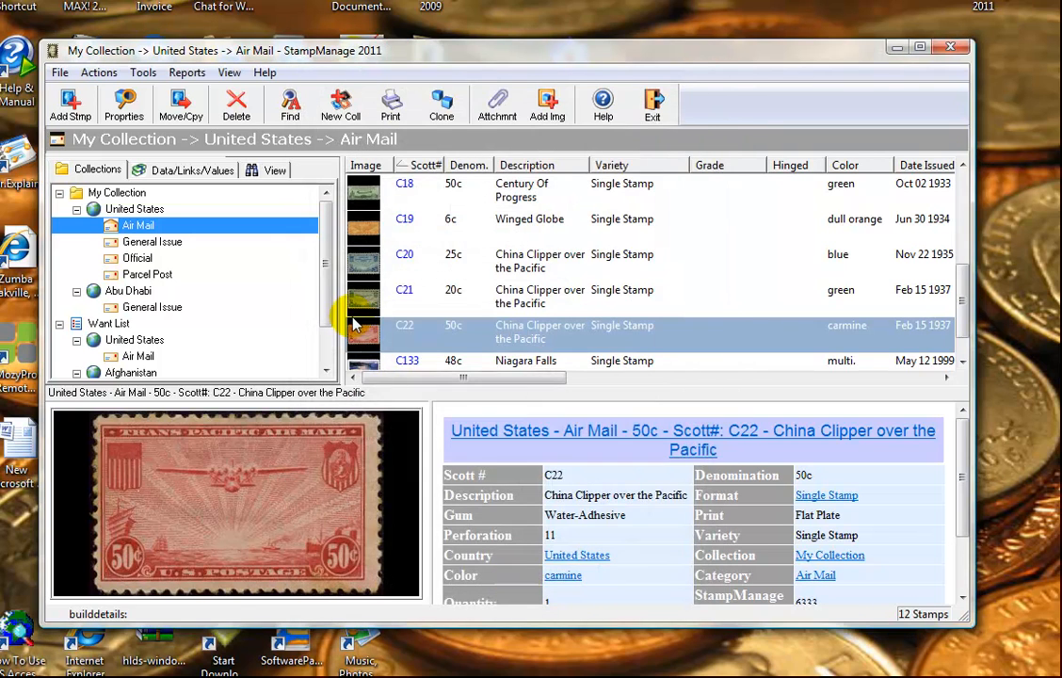
# Step: Select United States and choose Collection Report Using from its right-click menu
pyautogui.click(113, 193)
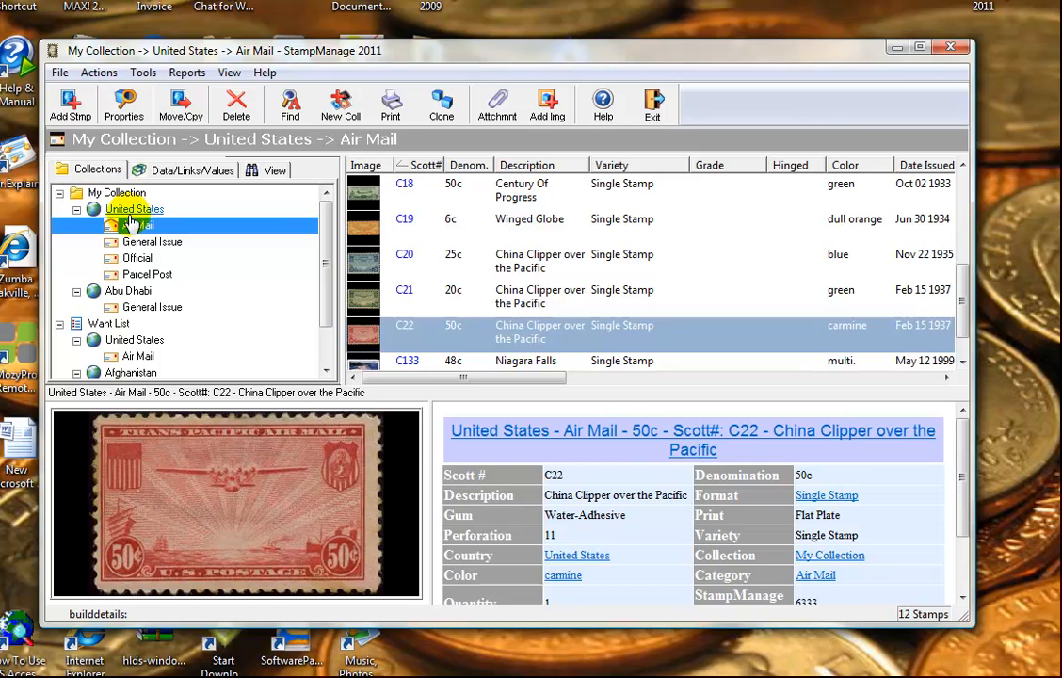
pyautogui.click(132, 210)
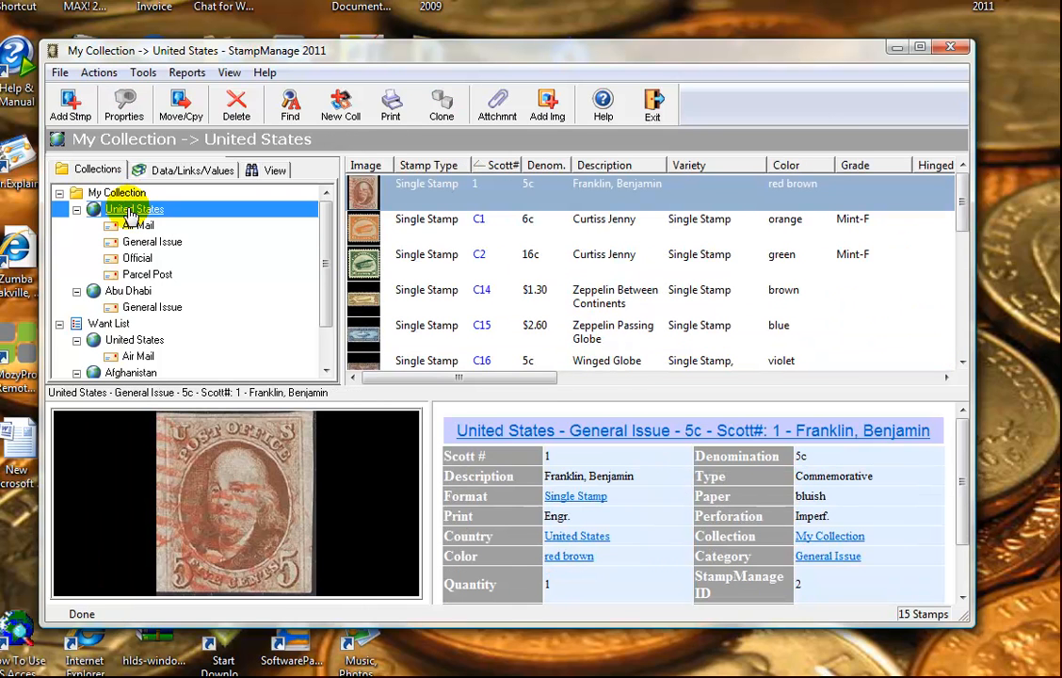
pyautogui.rightClick(133, 212)
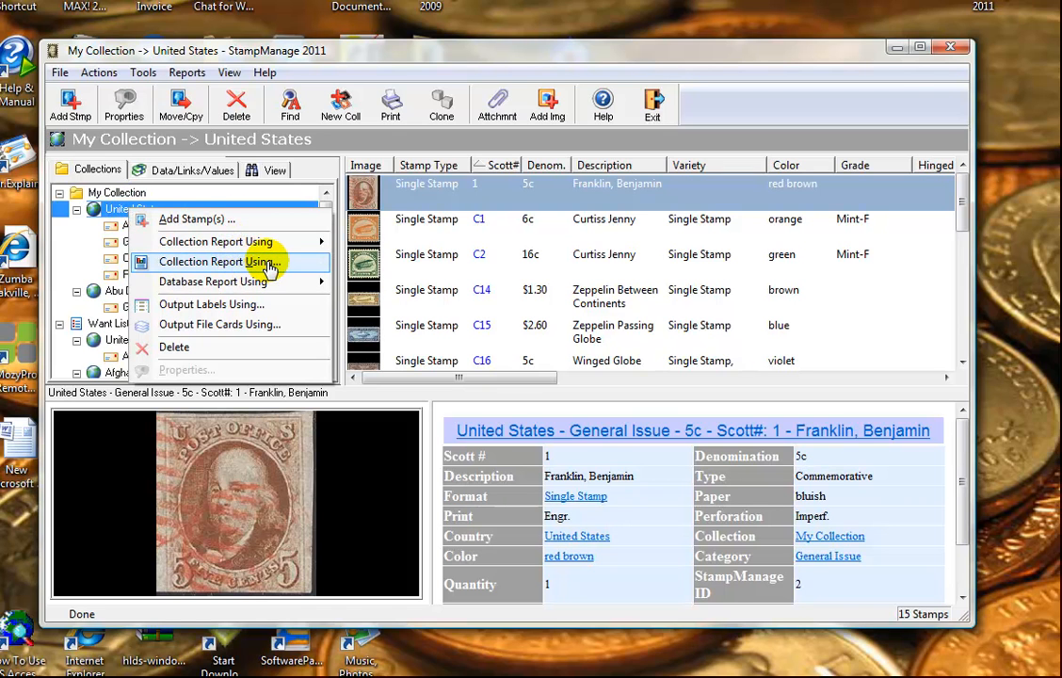
pyautogui.click(268, 264)
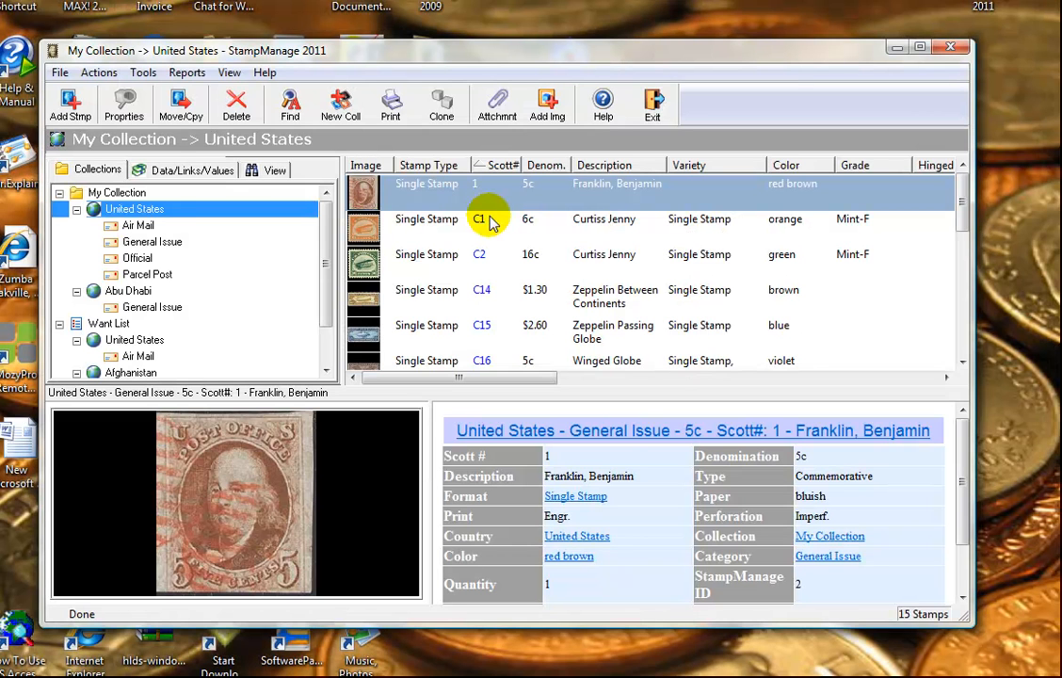
# Step: Open the saved report, direct it to Preview, generate it, then close the preview
pyautogui.hotkey('ctrl', 'p')
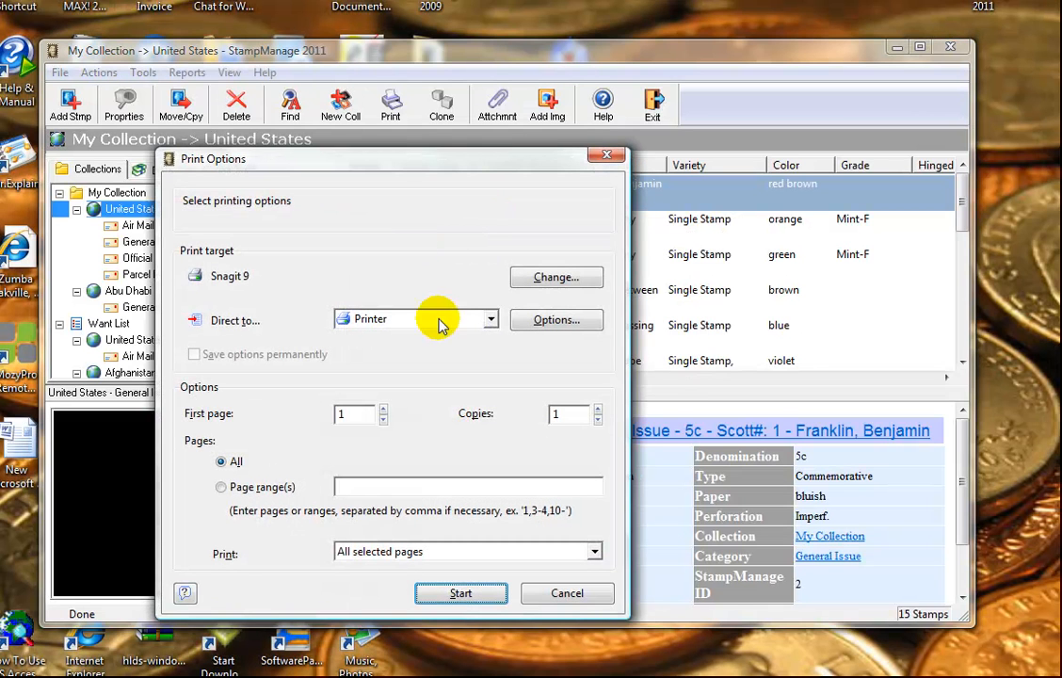
pyautogui.click(490, 321)
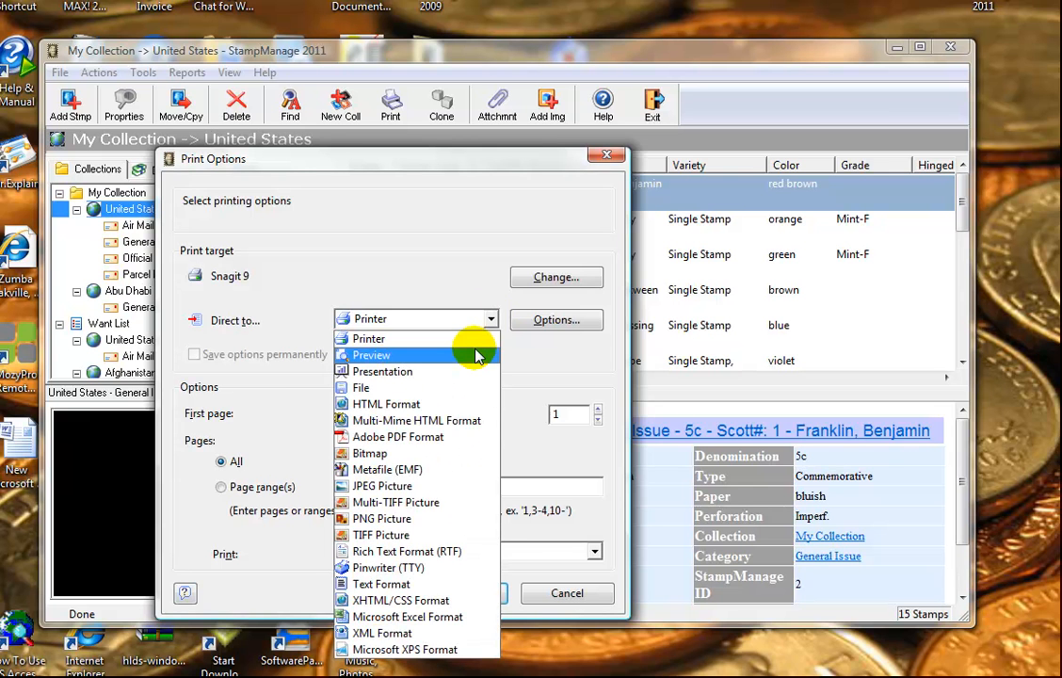
pyautogui.click(476, 356)
pyautogui.click(474, 591)
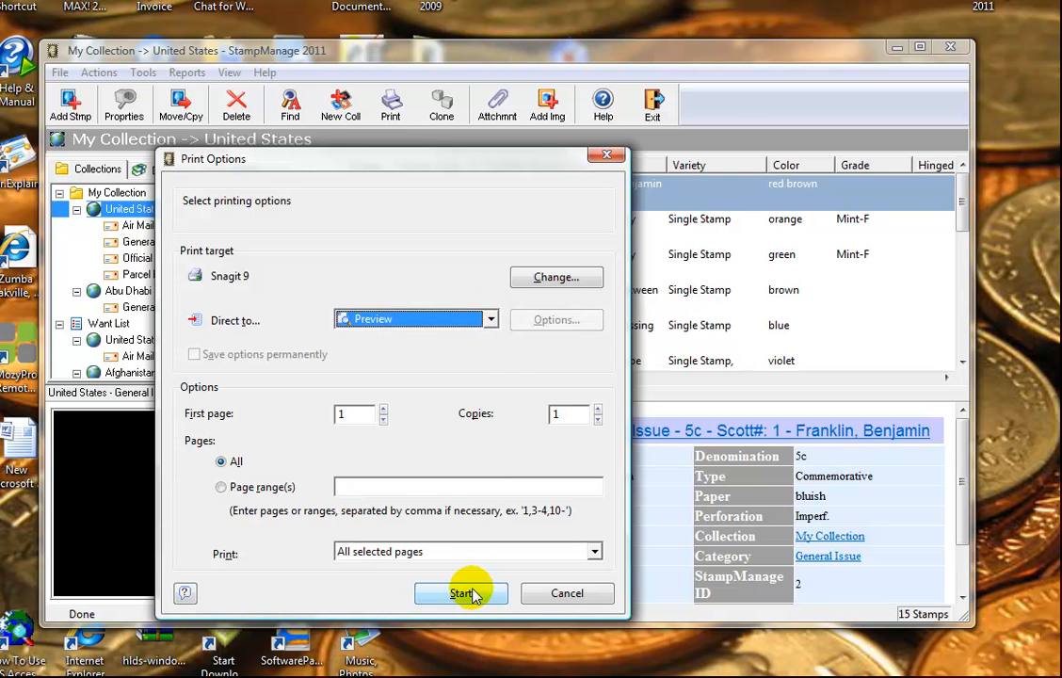
pyautogui.moveTo(481, 5); pyautogui.dragTo(439, 156)
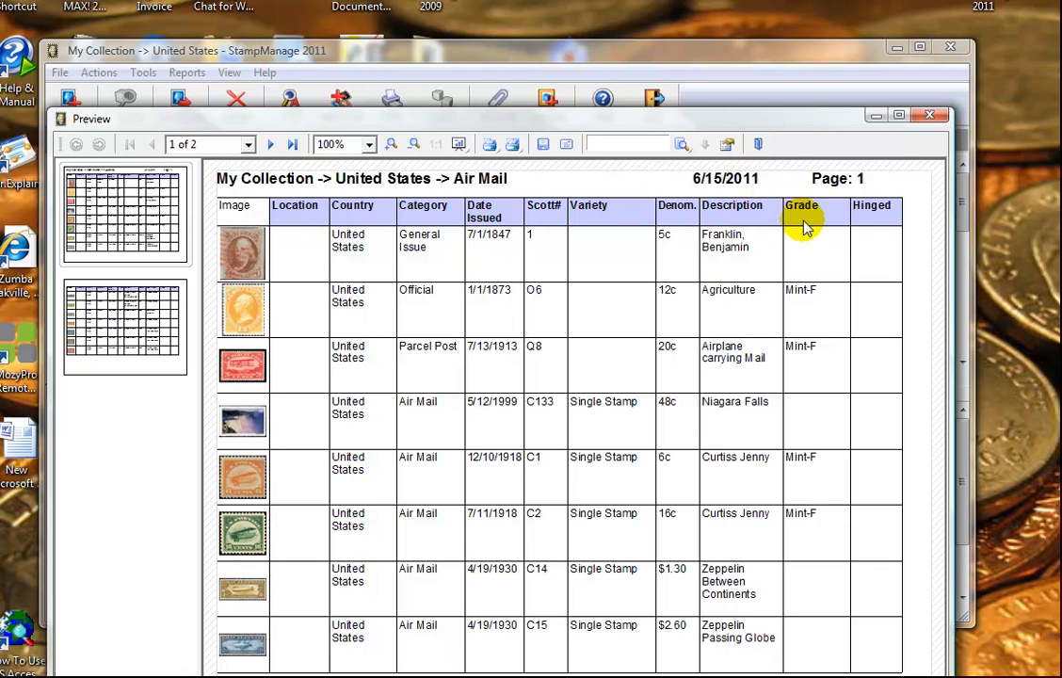
pyautogui.click(932, 116)
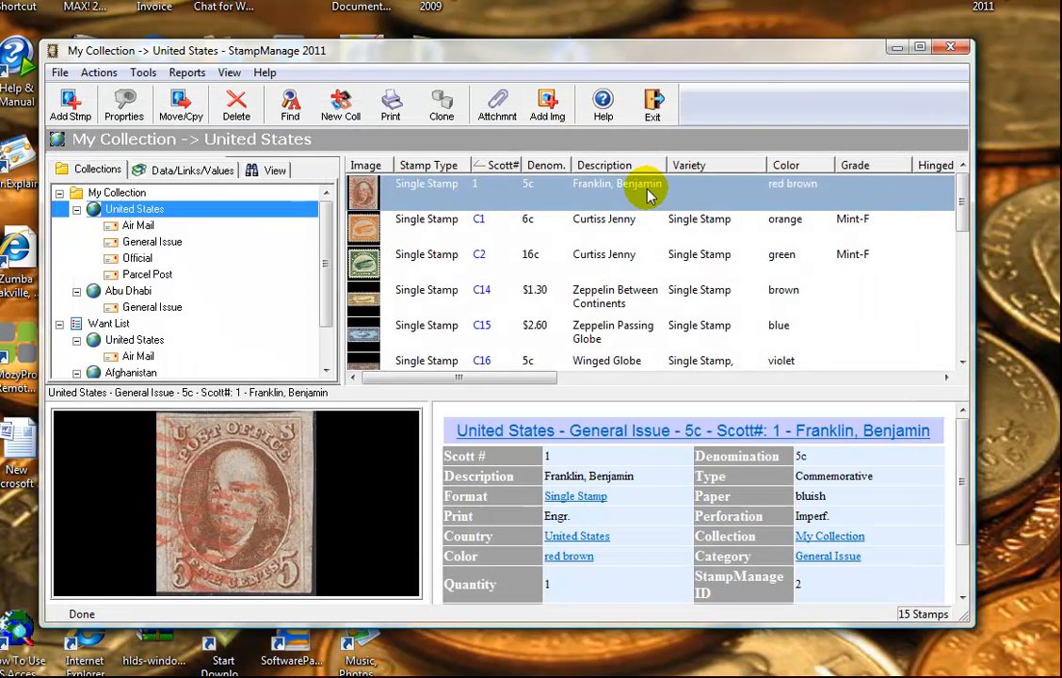
# Step: Launch the Stamp Identifier from the Tools menu
pyautogui.click(144, 73)
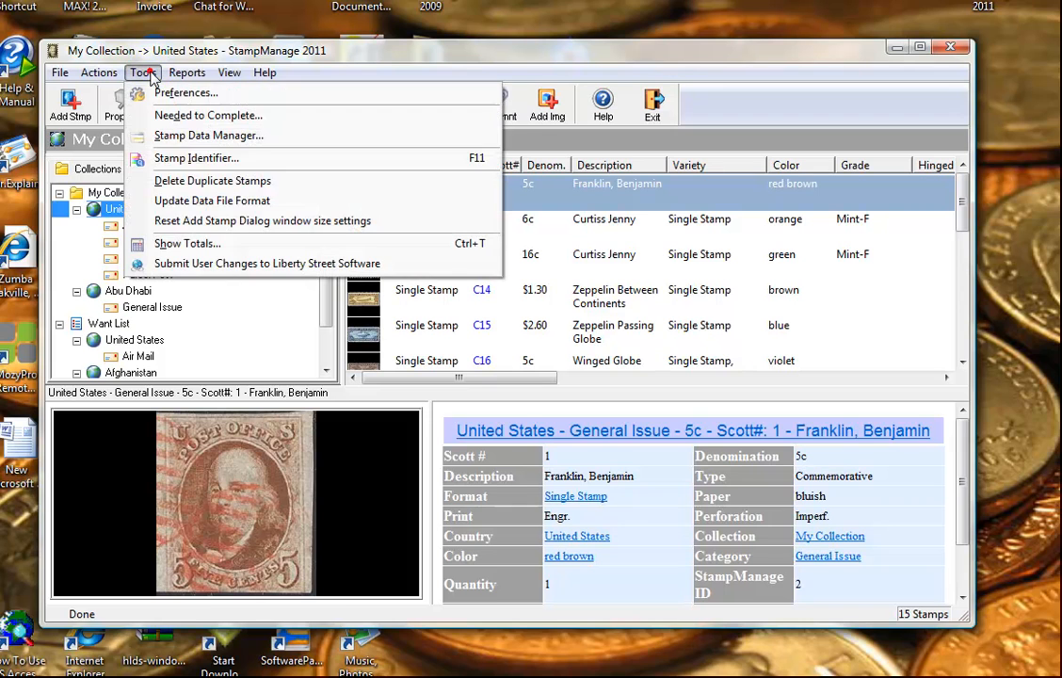
pyautogui.click(201, 158)
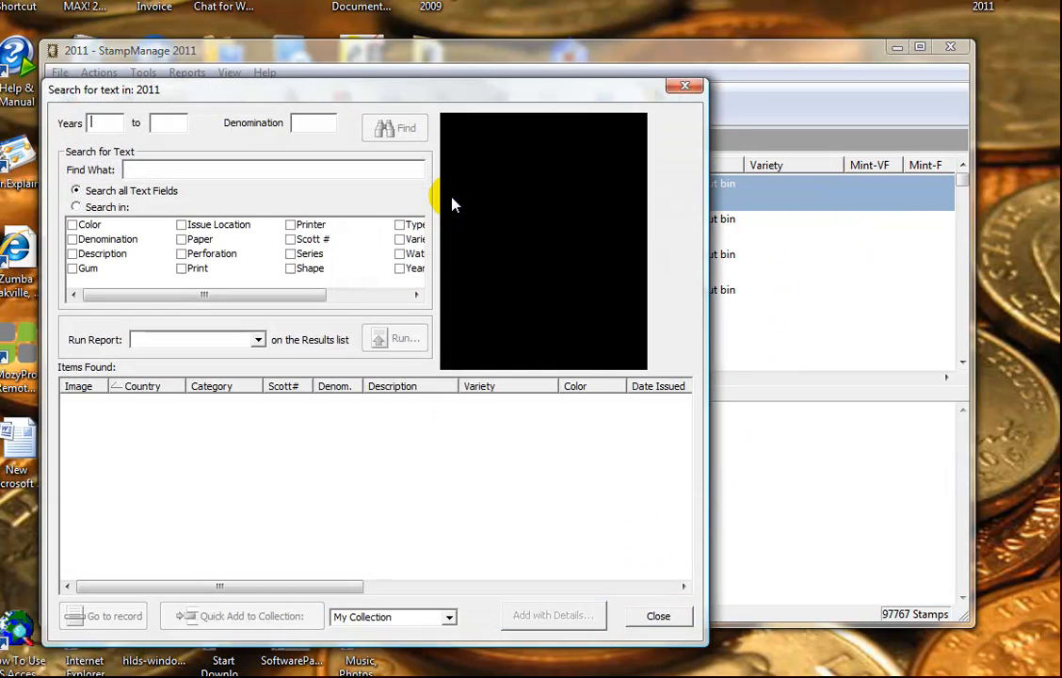
# Step: Search the catalogue for 'corregidor', then replace the search text with 'dogs'
pyautogui.moveTo(384, 92); pyautogui.dragTo(443, 96)
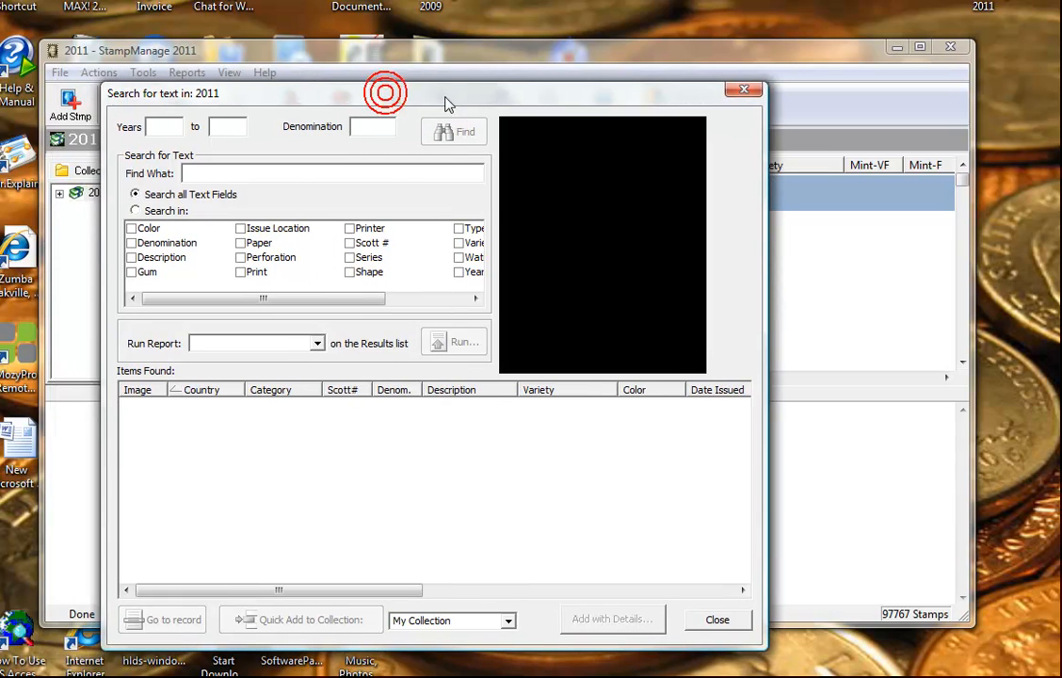
pyautogui.click(239, 173)
pyautogui.write('cor')
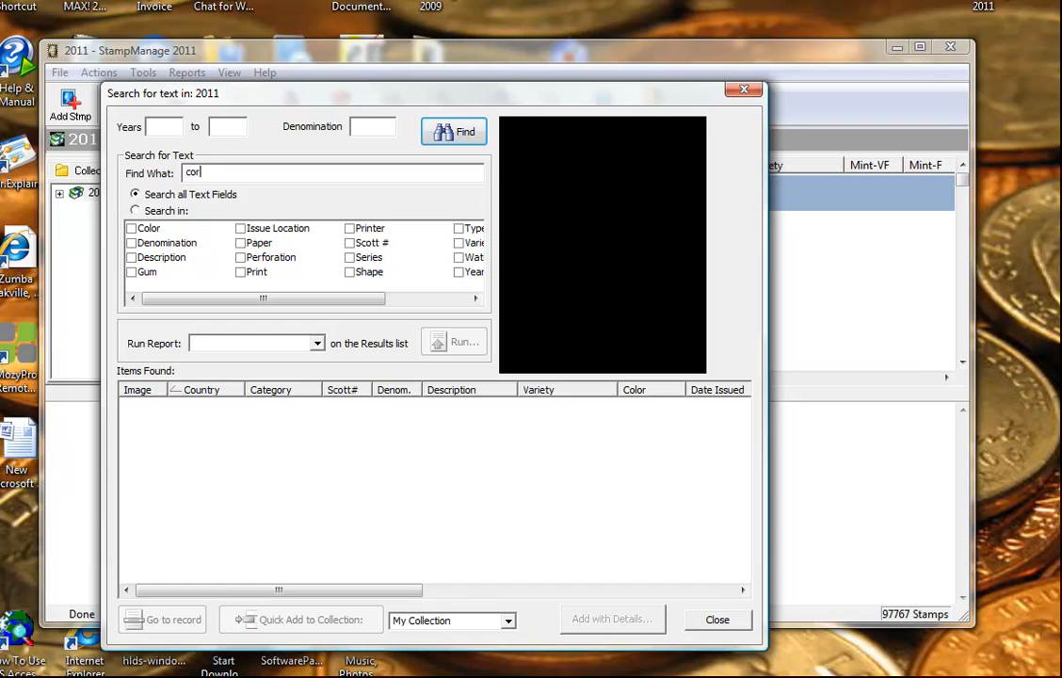
pyautogui.write('regidor')
pyautogui.press('Return')
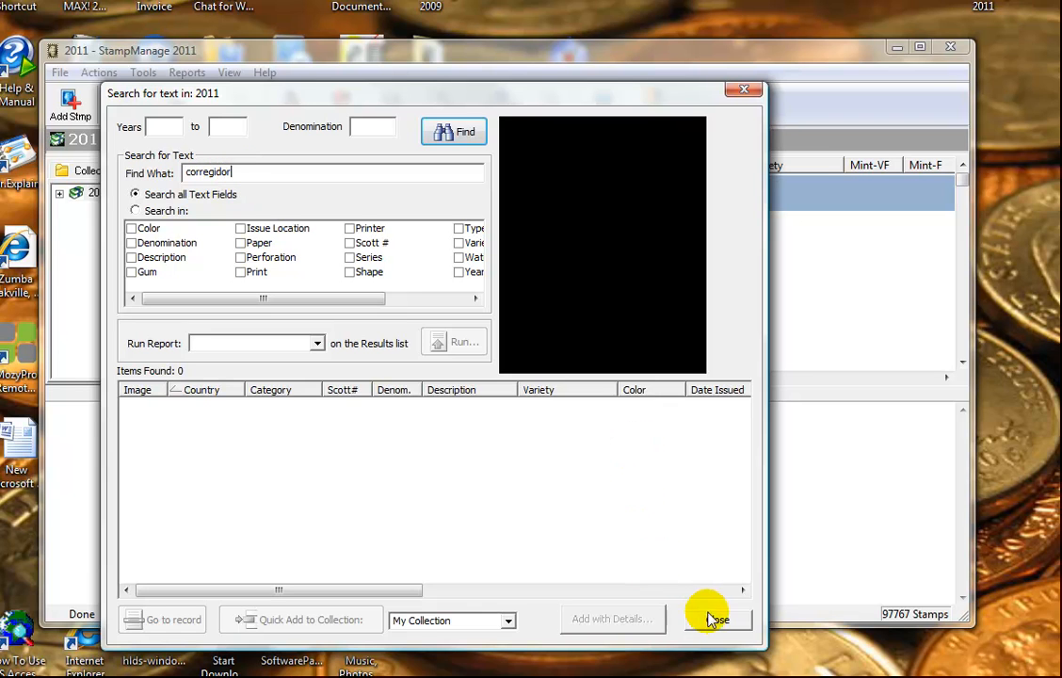
pyautogui.moveTo(234, 171); pyautogui.dragTo(113, 179)
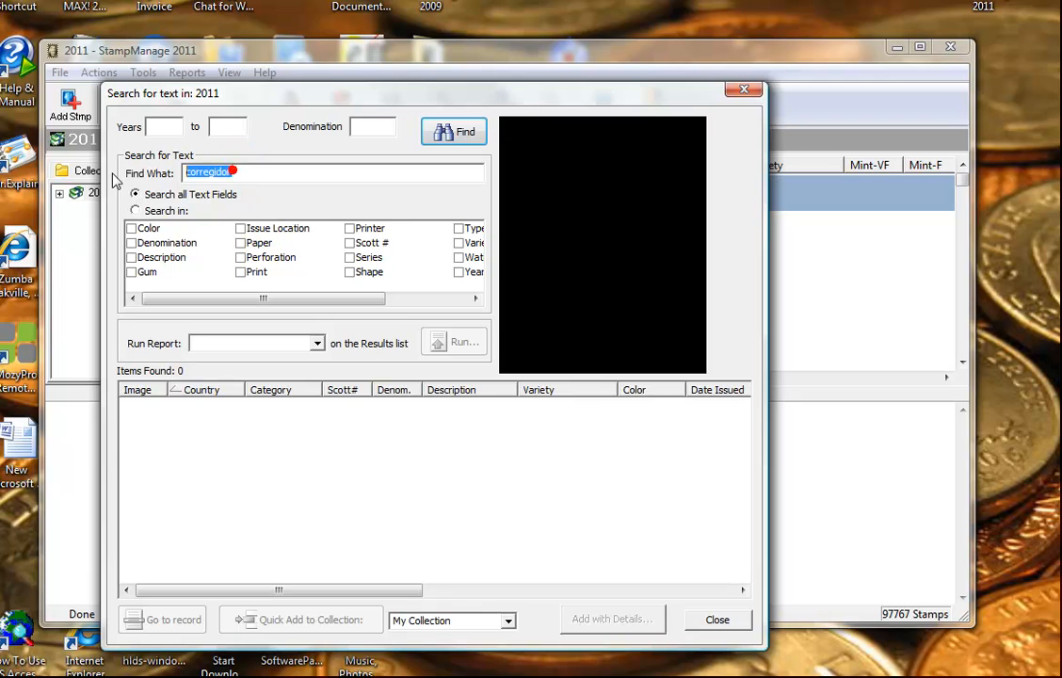
pyautogui.write('dogs')
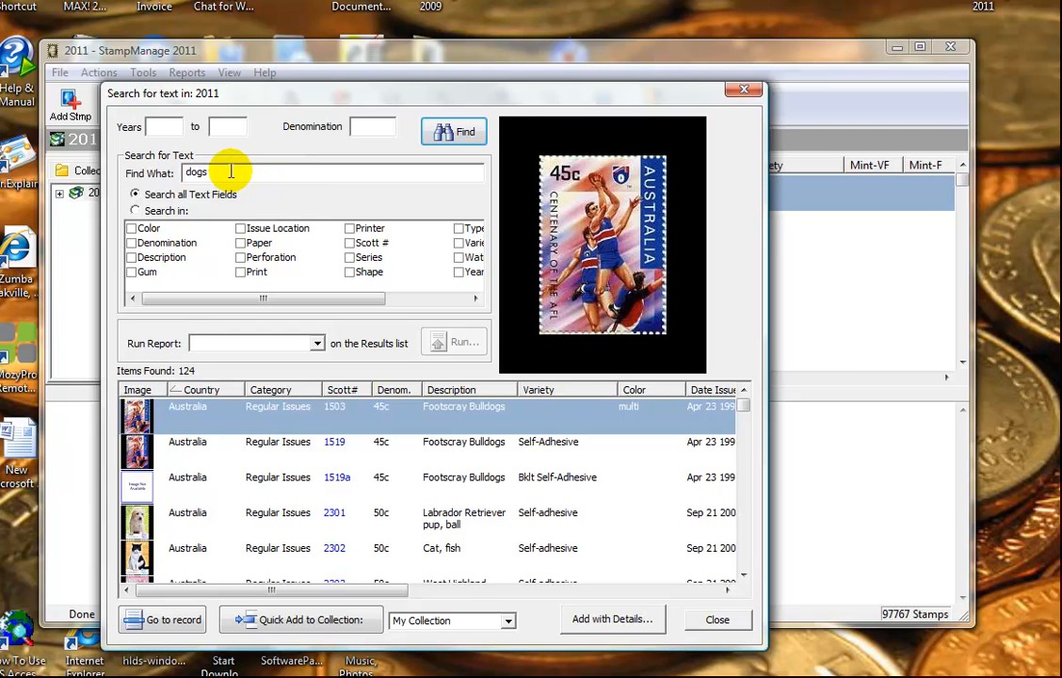
# Step: Scroll to Bulgaria's Gaming Dogs results and select the 8 ct stamp, Scott 3129
pyautogui.click(743, 406)
pyautogui.moveTo(743, 406); pyautogui.dragTo(743, 430)
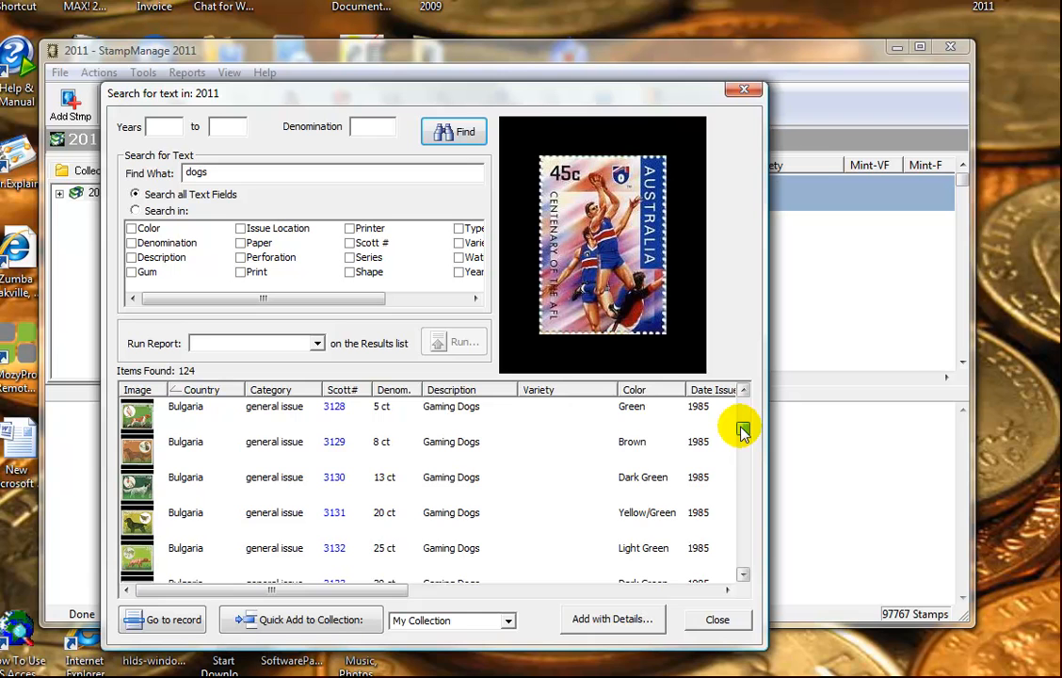
pyautogui.moveTo(744, 430)
pyautogui.mouseDown()
pyautogui.moveTo(740, 403)
pyautogui.moveTo(743, 425)
pyautogui.mouseUp()
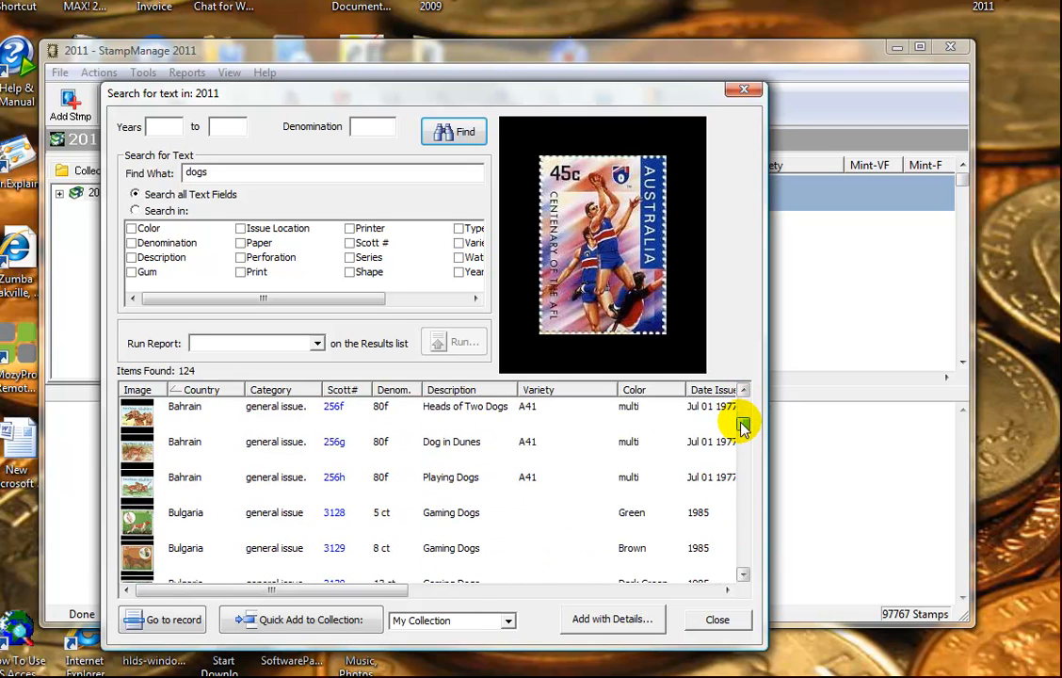
pyautogui.scroll(-1, 424, 471)
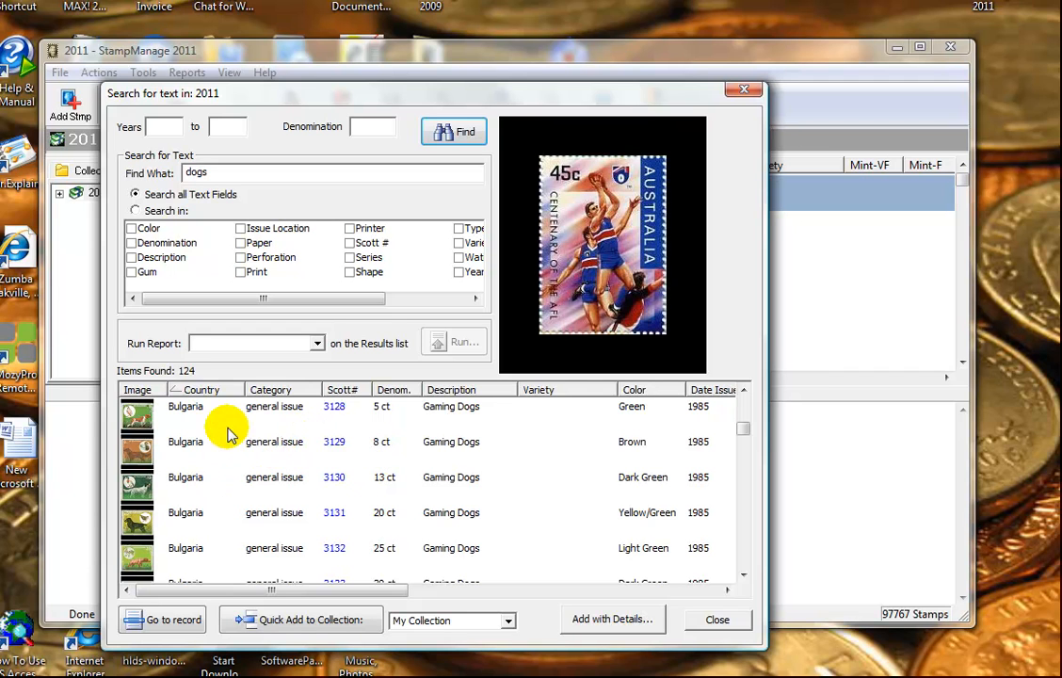
pyautogui.scroll(1, 228, 431)
pyautogui.scroll(-1, 224, 439)
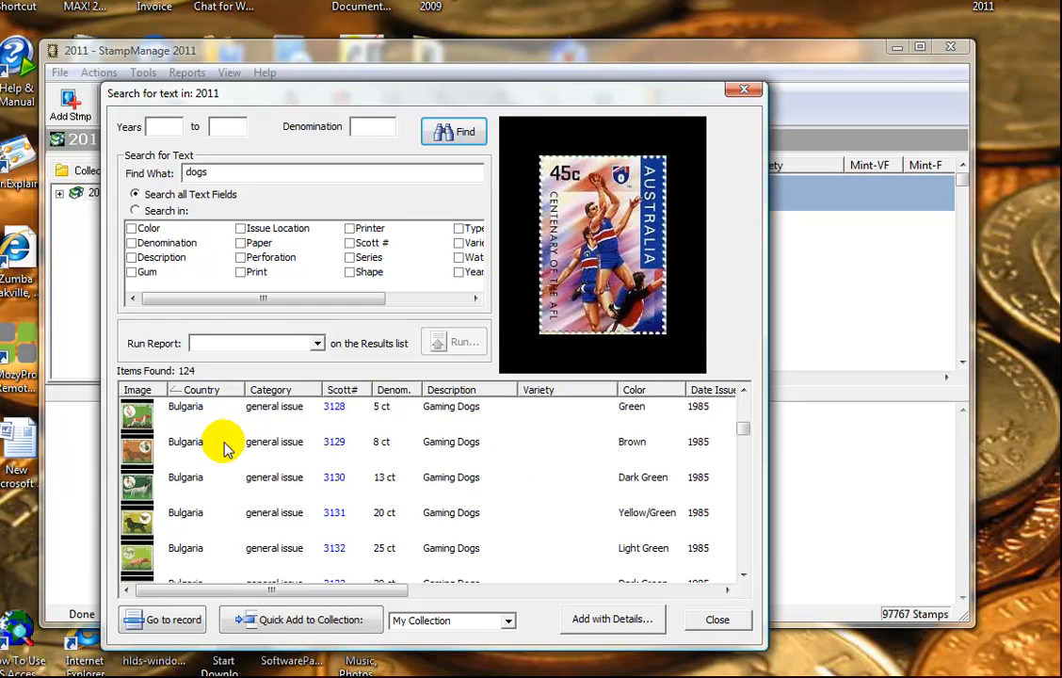
pyautogui.click(222, 441)
pyautogui.click(230, 488)
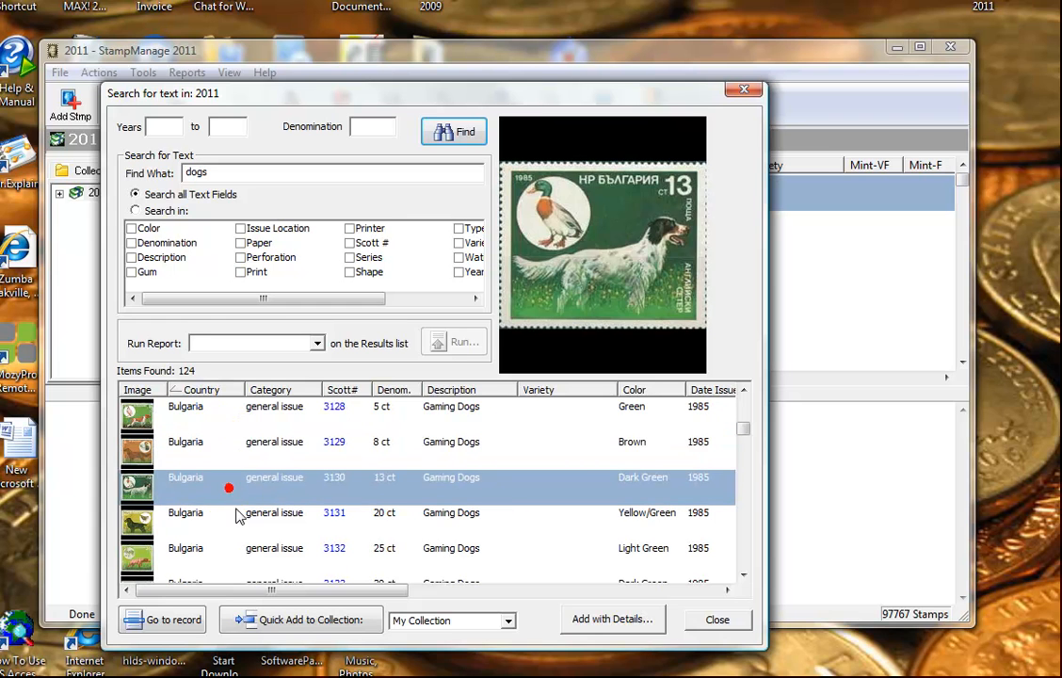
pyautogui.click(236, 448)
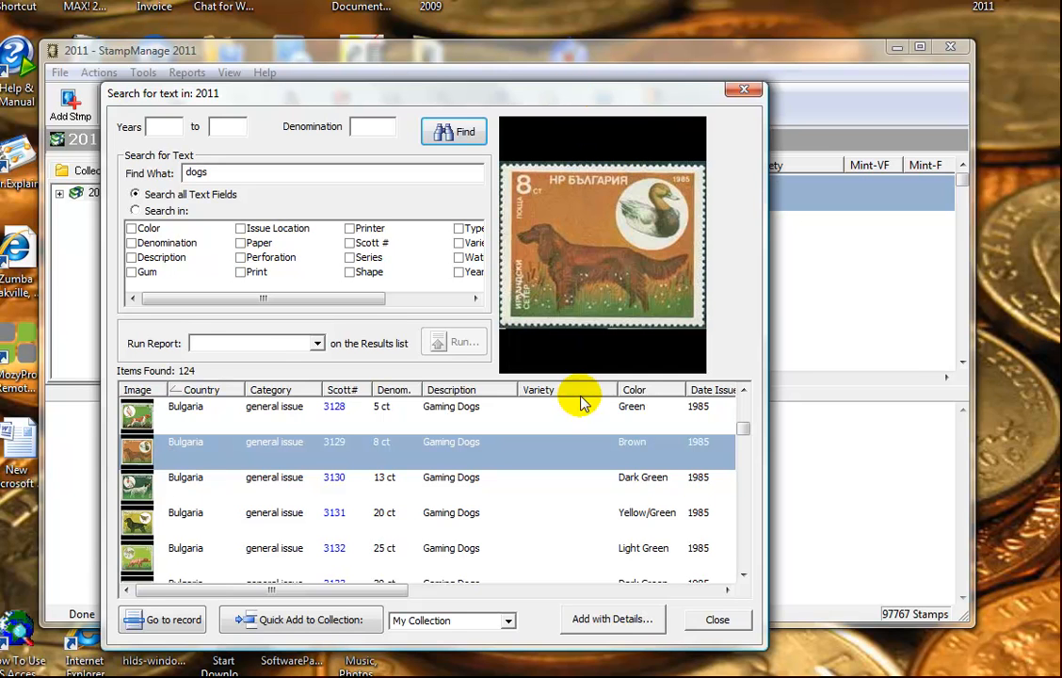
# Step: Add the selected stamp to My Collection with a cost of $10
pyautogui.click(610, 620)
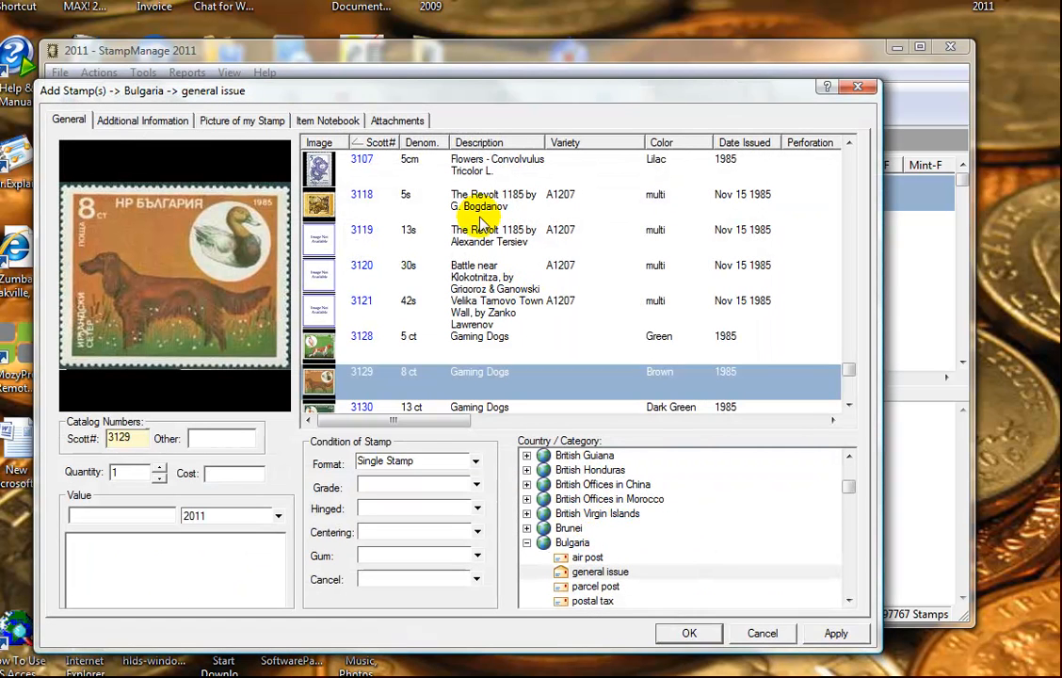
pyautogui.click(216, 475)
pyautogui.write('$100')
pyautogui.press('BackSpace')
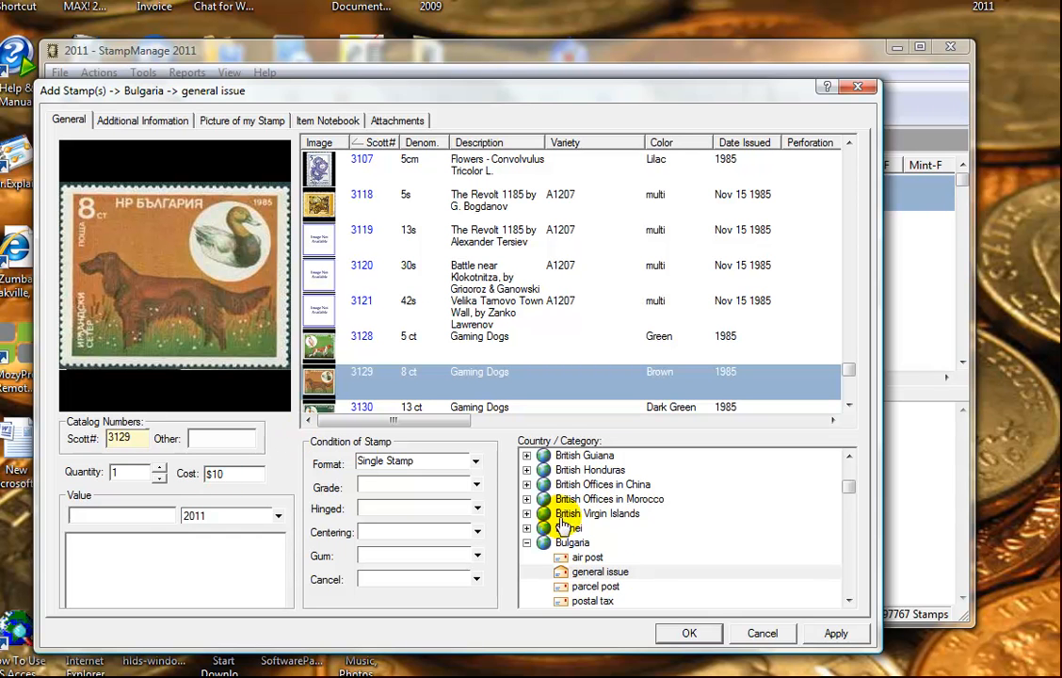
pyautogui.click(690, 634)
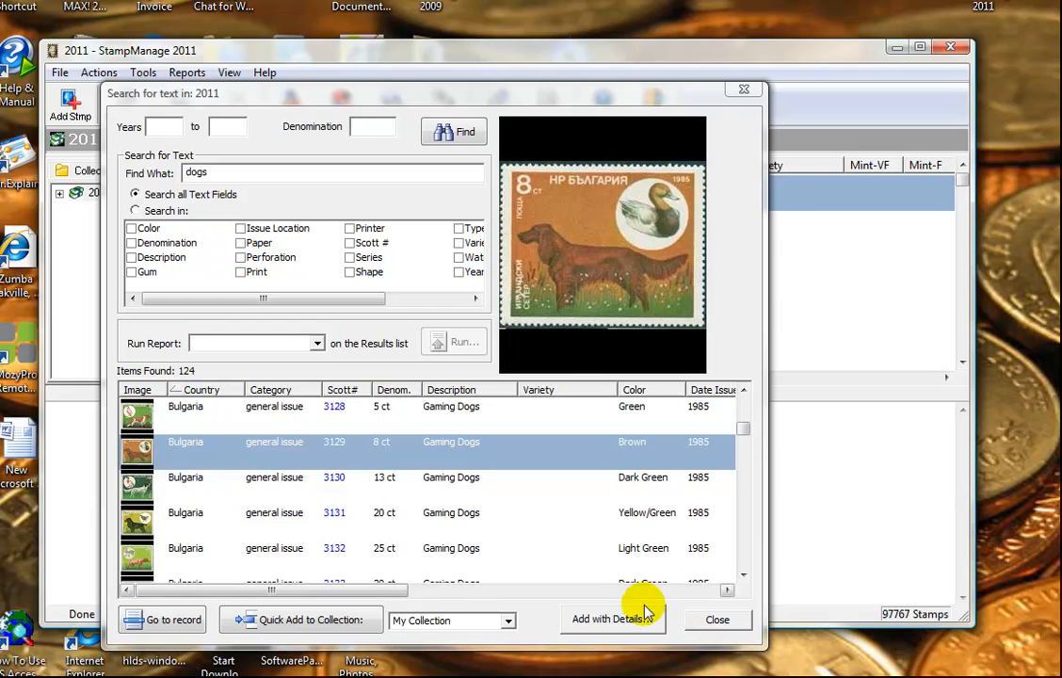
# Step: Close the search window and show the Bulgaria listing in Collections
pyautogui.click(715, 621)
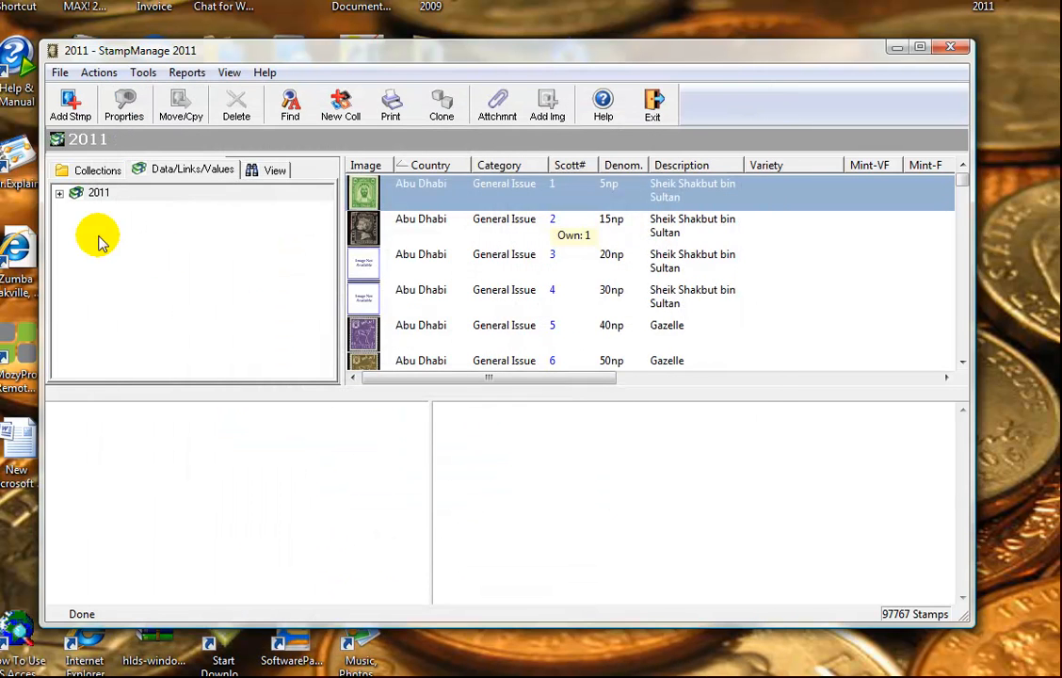
pyautogui.click(69, 167)
pyautogui.click(112, 209)
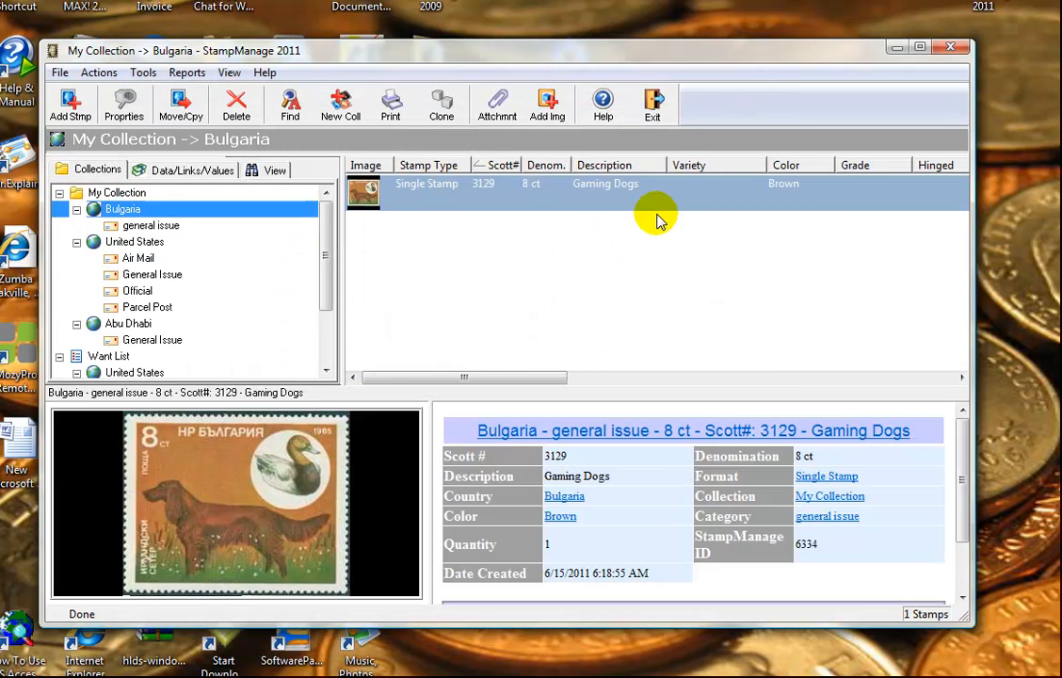